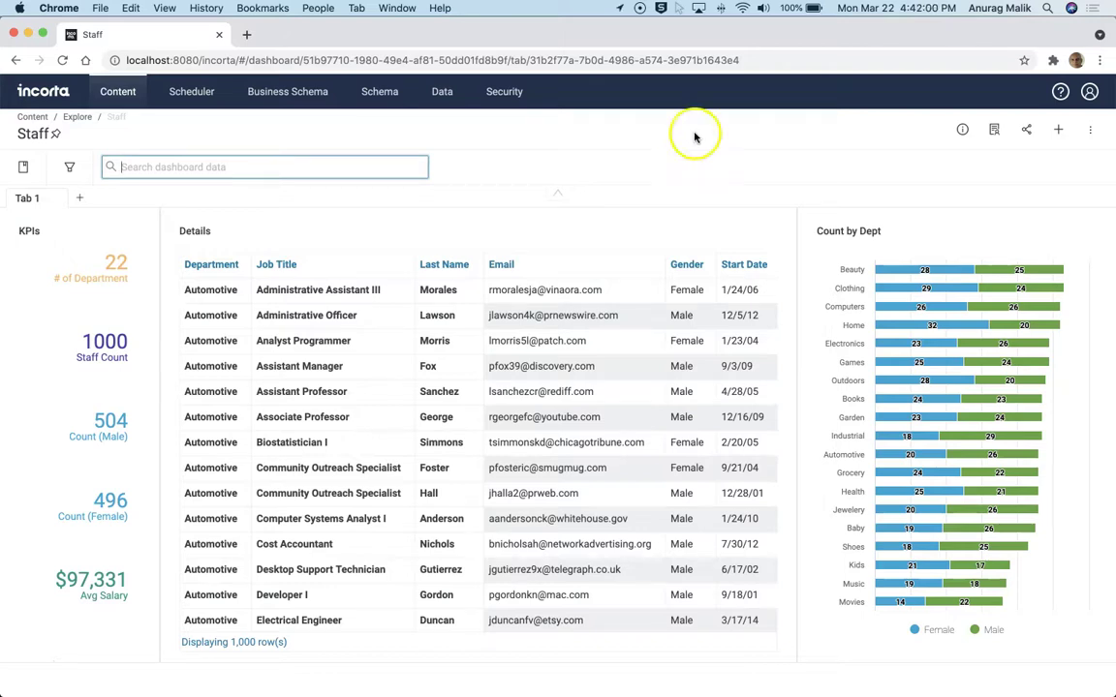
Step: Filter the Staff dashboard to show only records whose Gender is Male
click(72, 169)
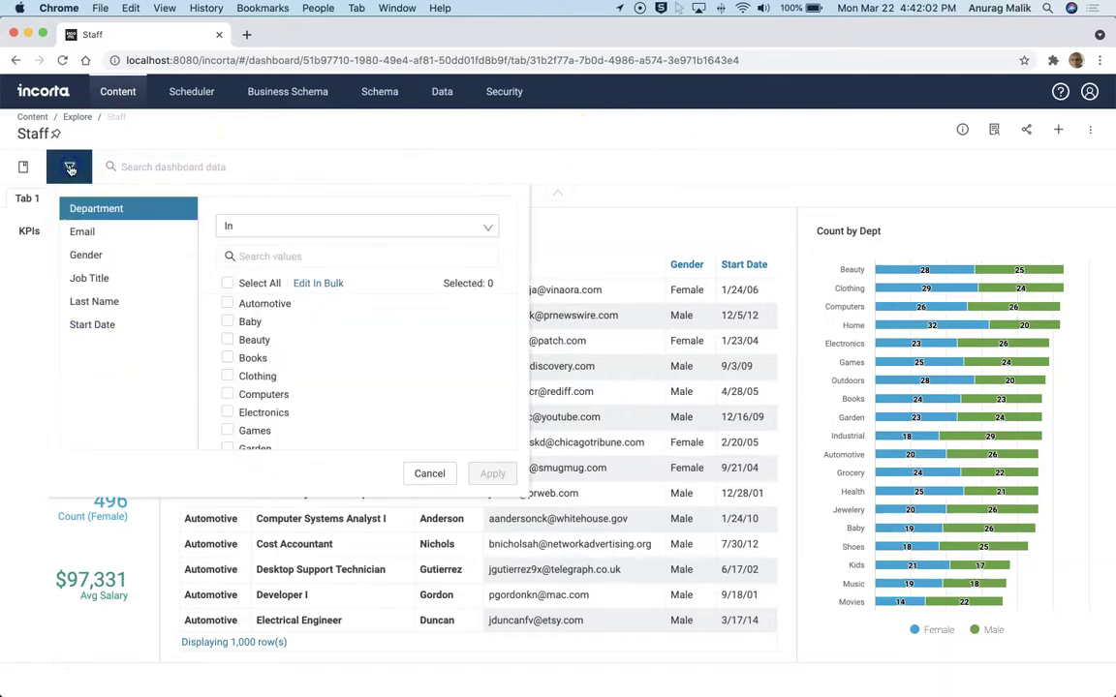
click(85, 255)
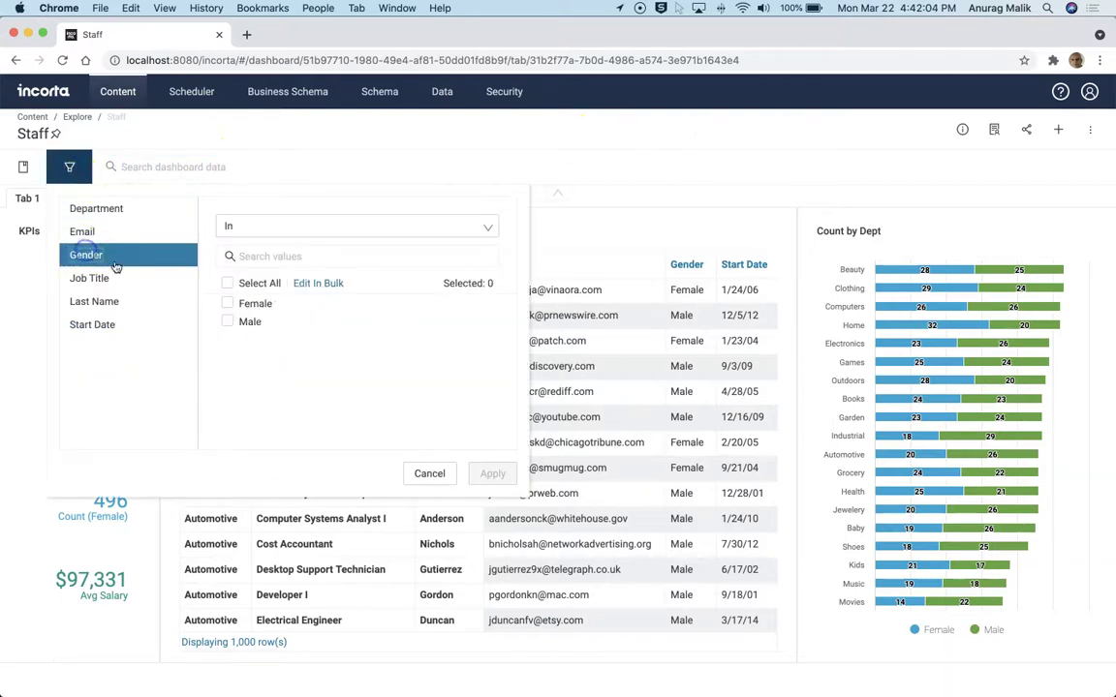
click(227, 322)
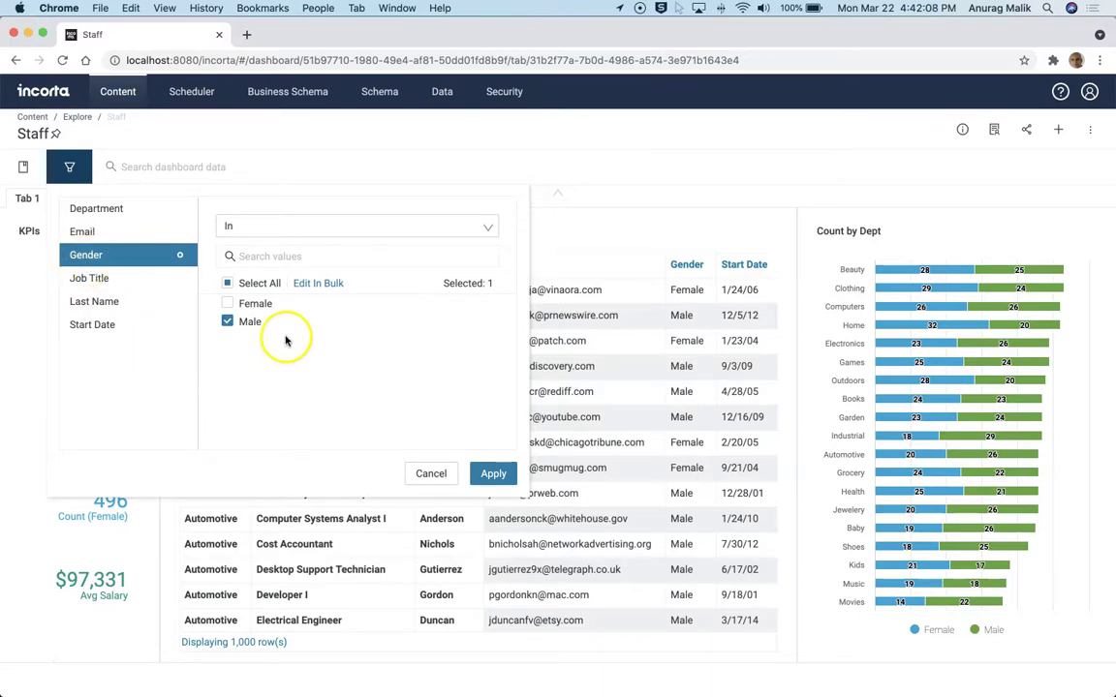
click(496, 473)
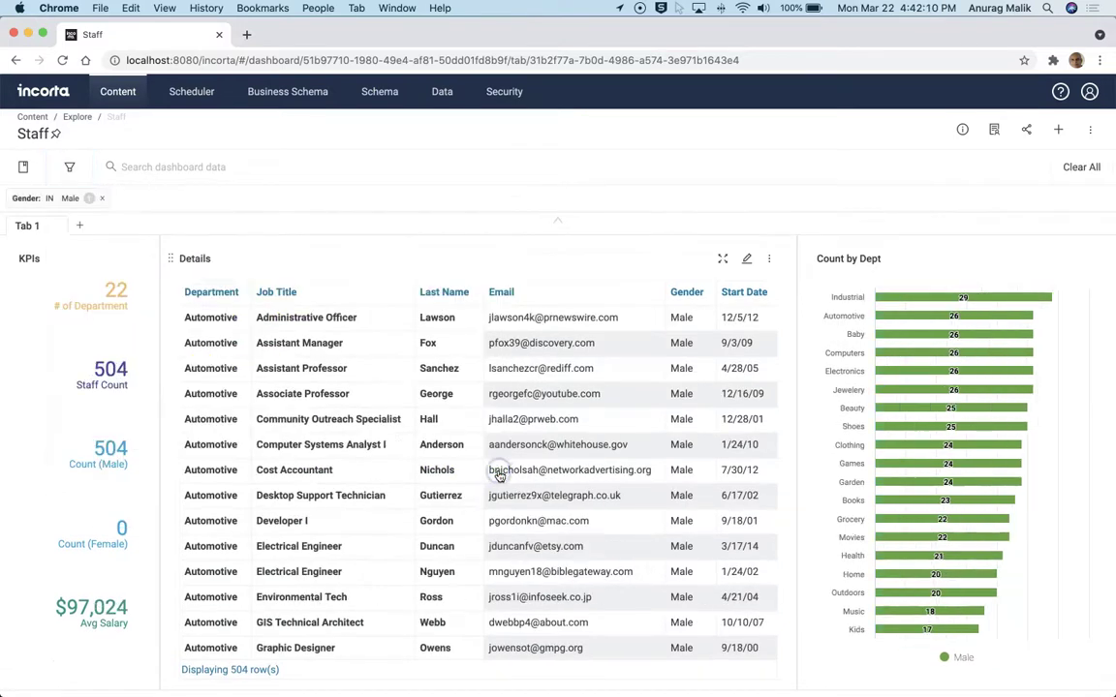
Step: Look through the filtered staff details, and remove the Gender filter from the dashboard
scroll(554, 470, down, 10)
scroll(557, 475, up, 10)
click(512, 204)
click(102, 198)
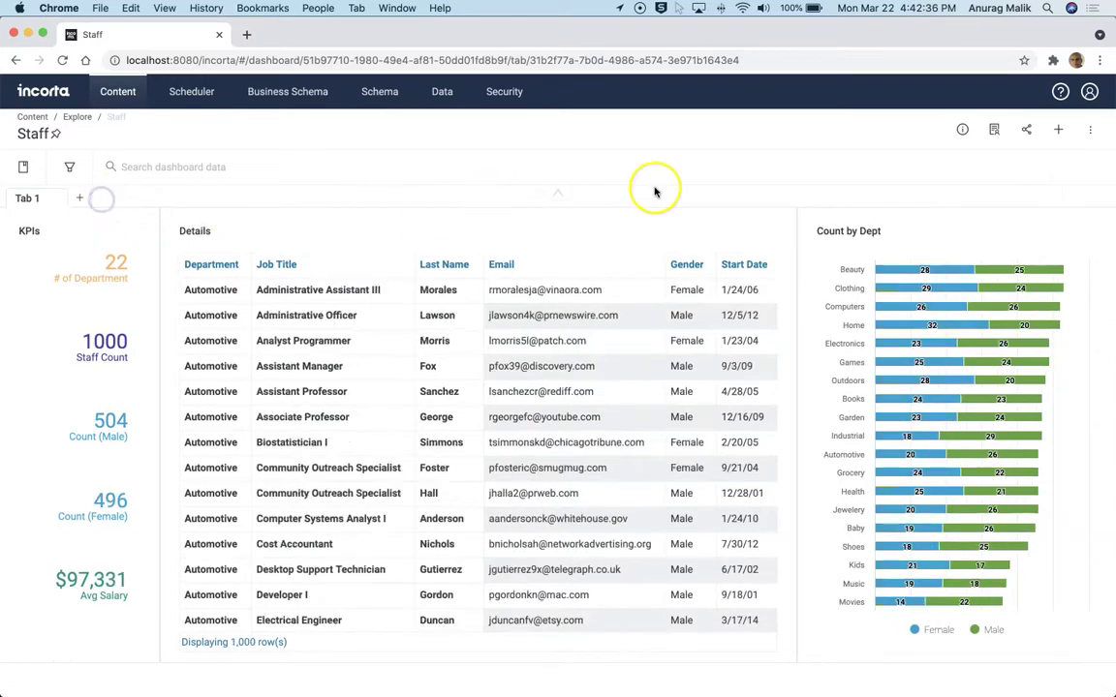
click(718, 169)
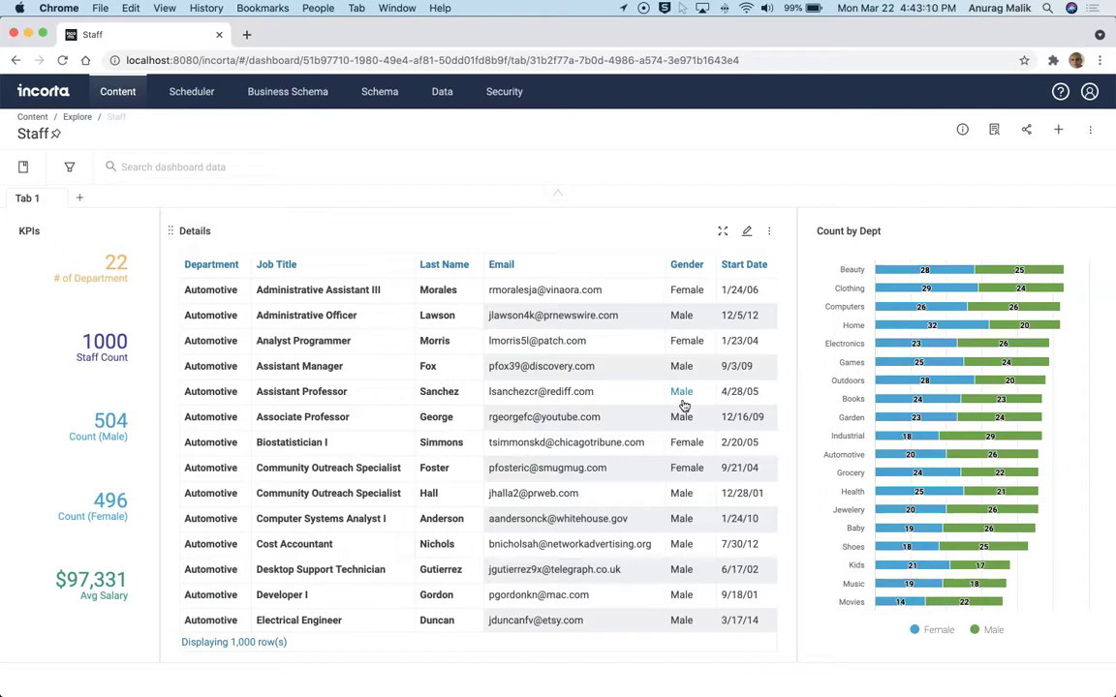
click(646, 171)
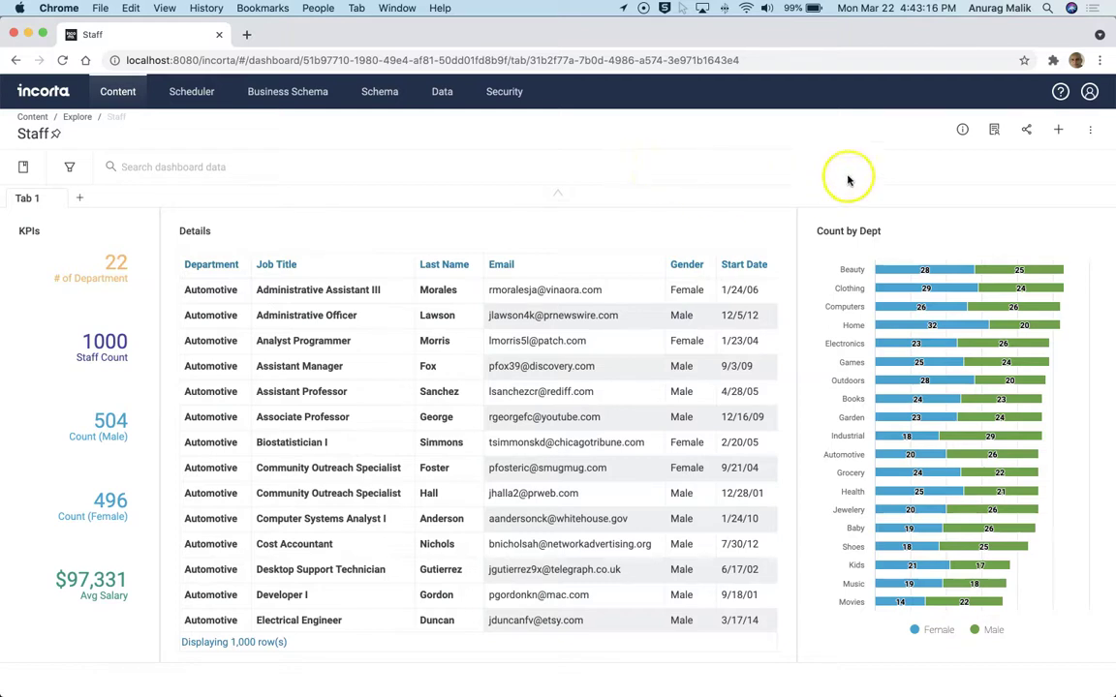
Step: Open the dashboard's filter and prompt management and add a new presentation variable
click(1088, 131)
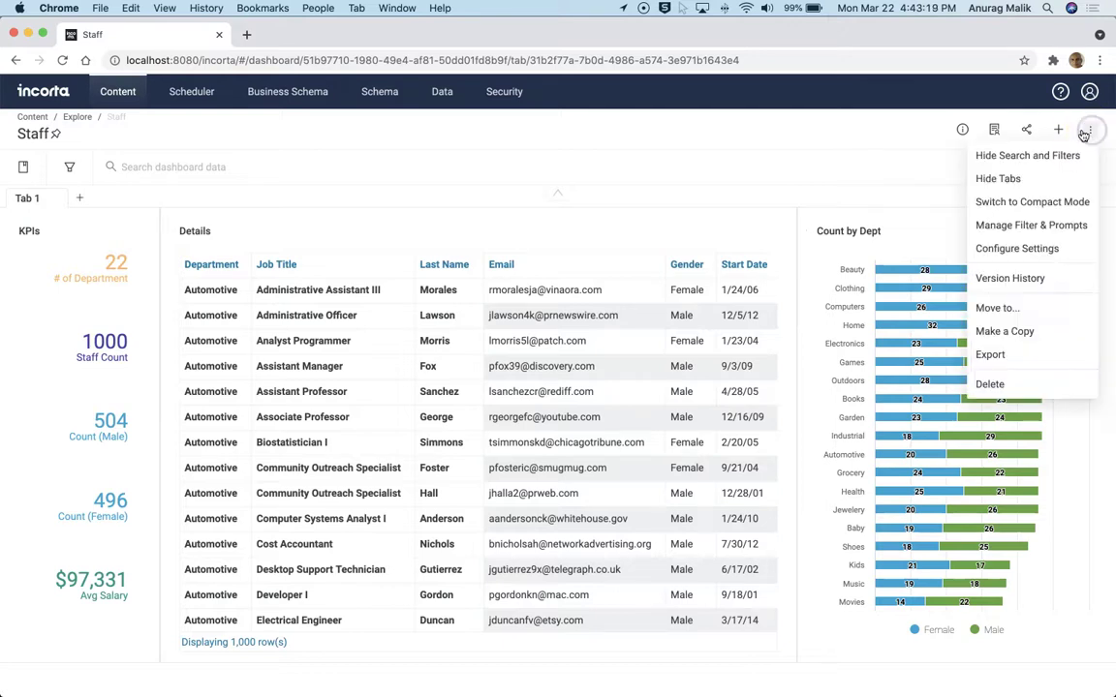
click(1027, 225)
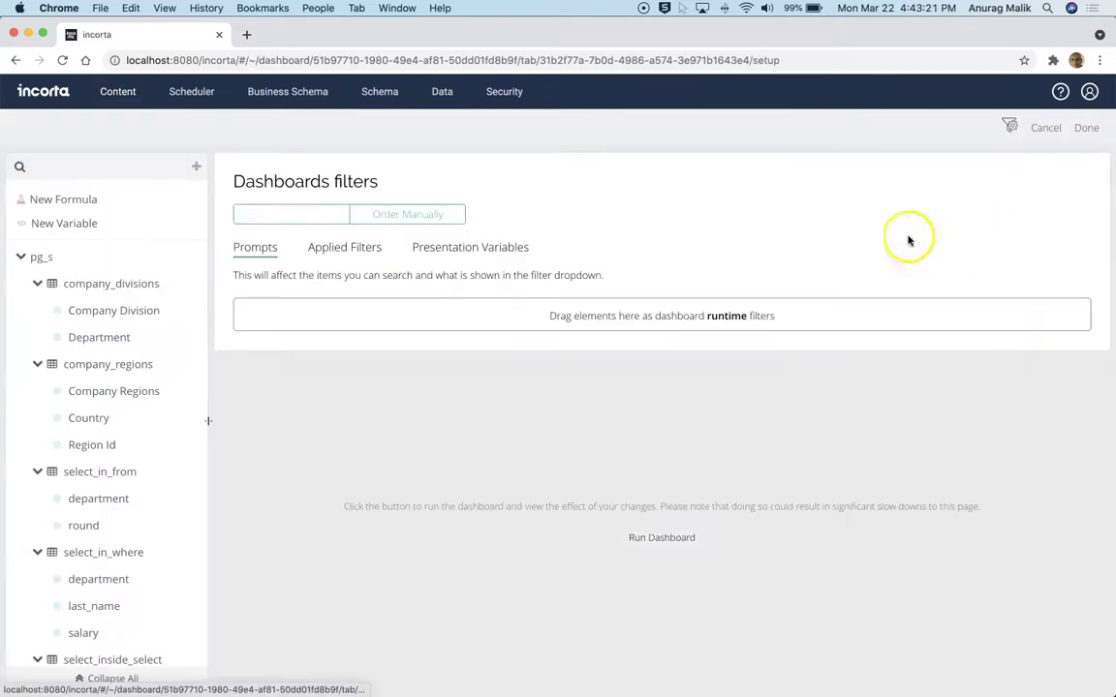
click(465, 250)
drag(56, 221, 311, 311)
click(318, 324)
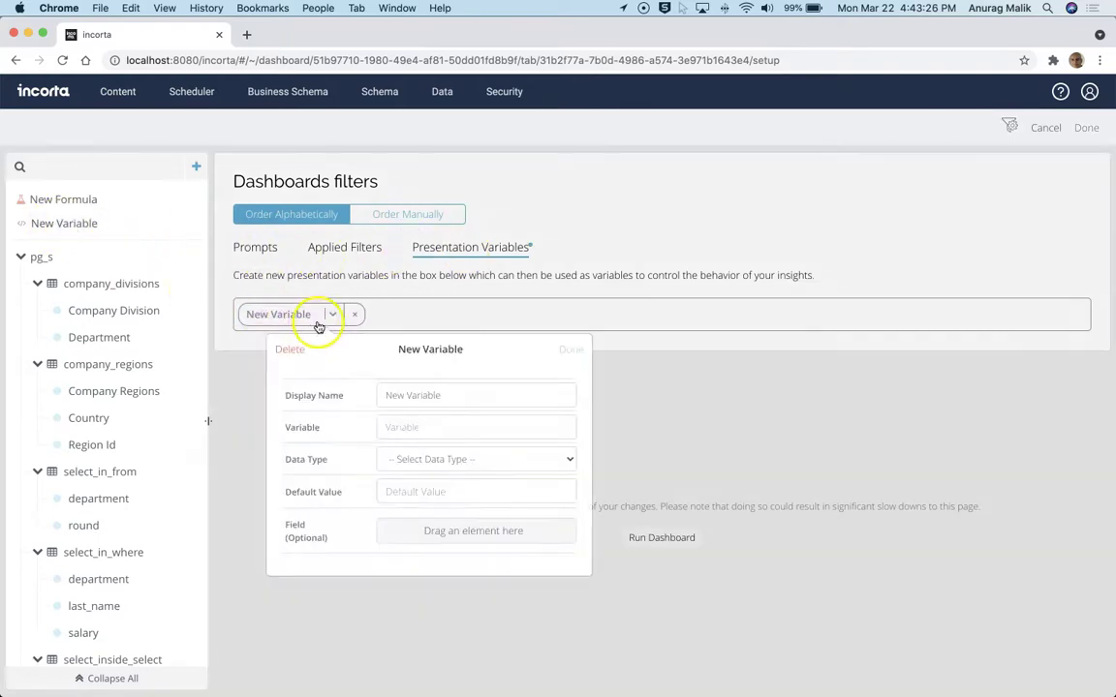
Step: Set the new presentation variable's display name to "Dept (Begins with)"
drag(448, 392, 365, 399)
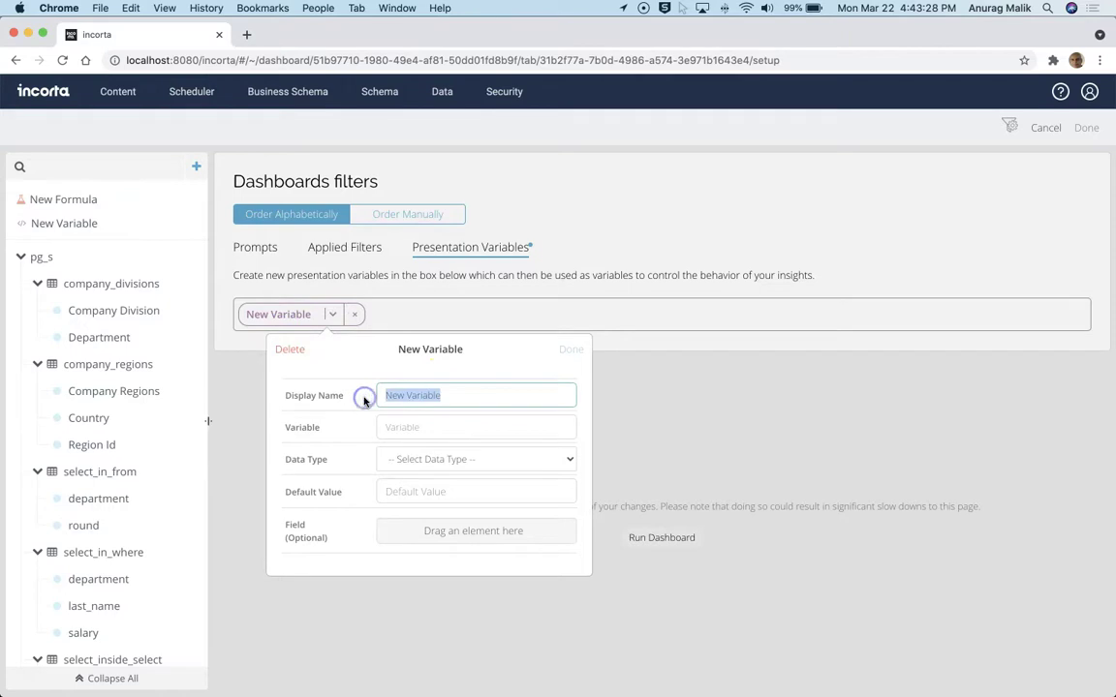
text(Depa)
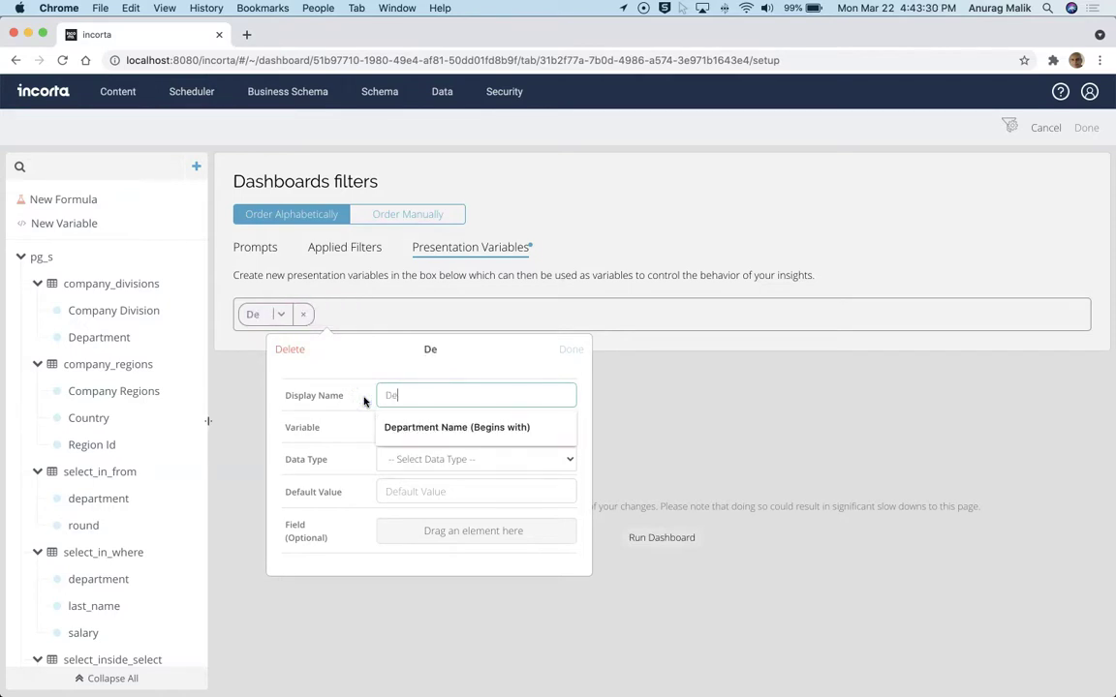
key(BackSpace)
text(t)
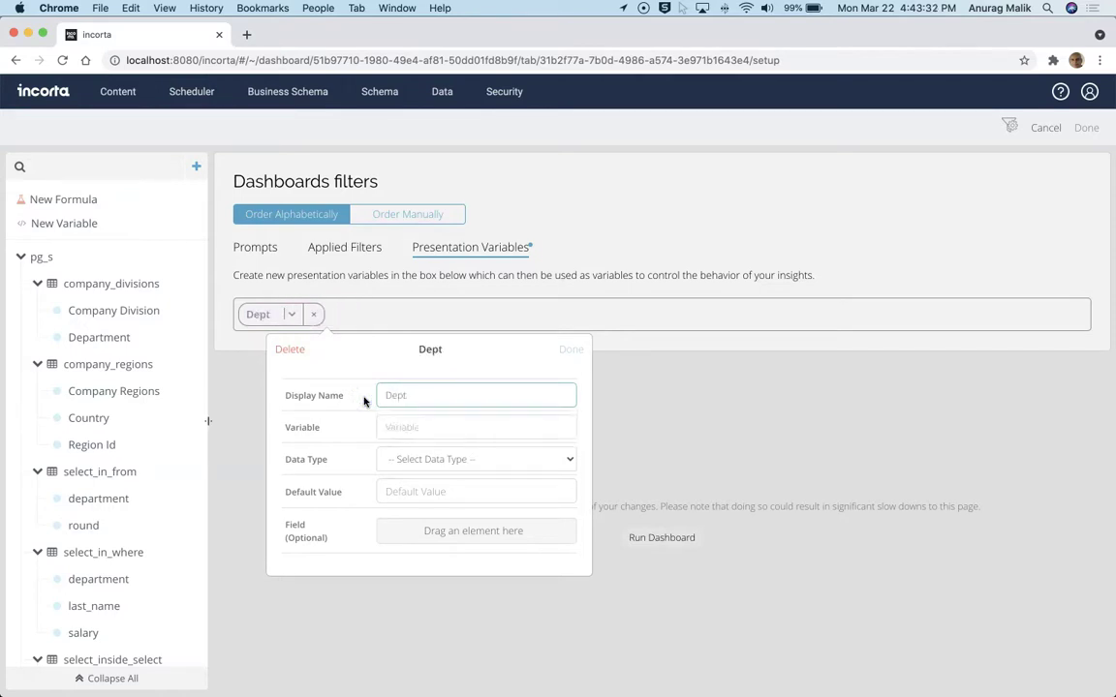
text( (Be)
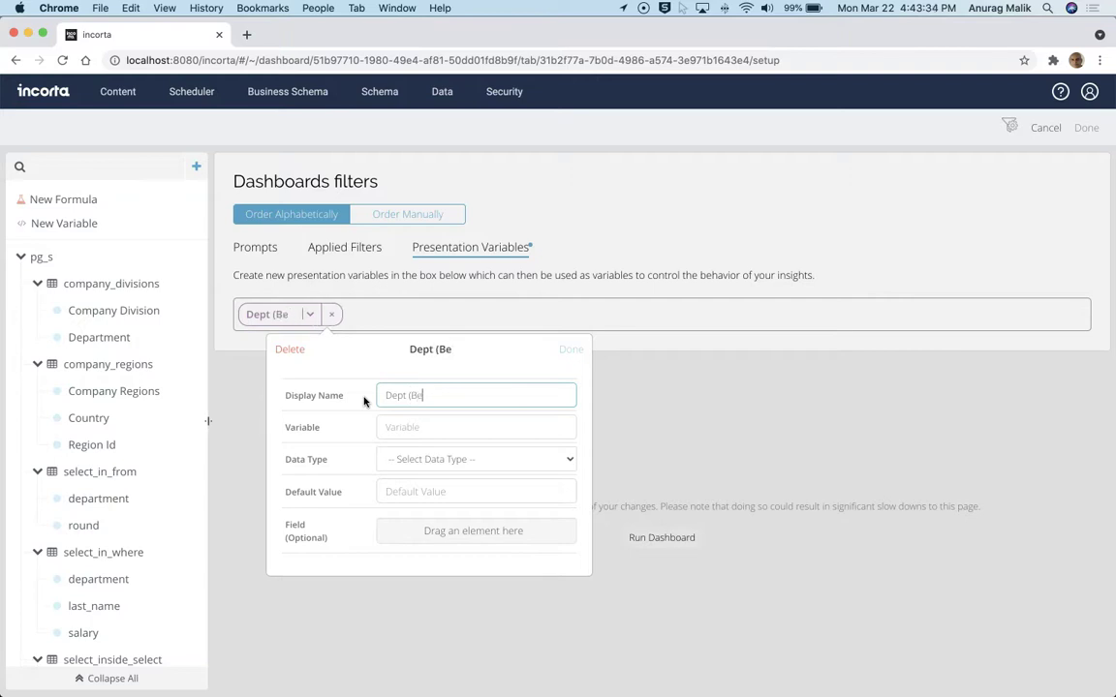
text(gins with))
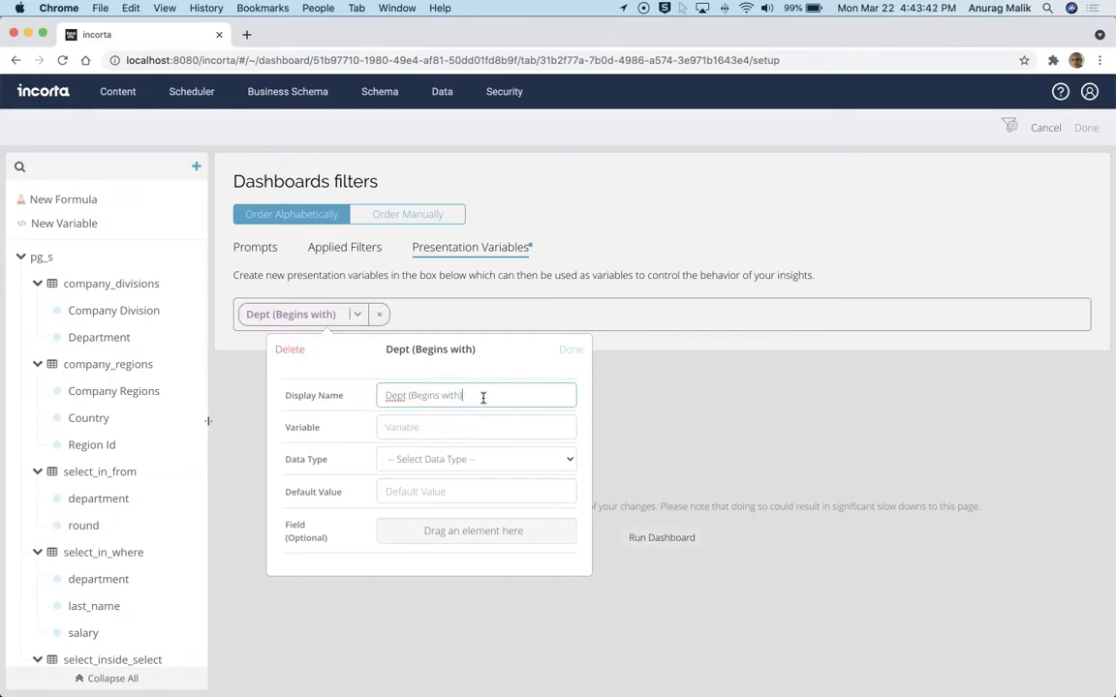
Step: Give the Dept (Begins with) variable the name p_dept, data type string and default value Aut
click(423, 426)
text(p_dept)
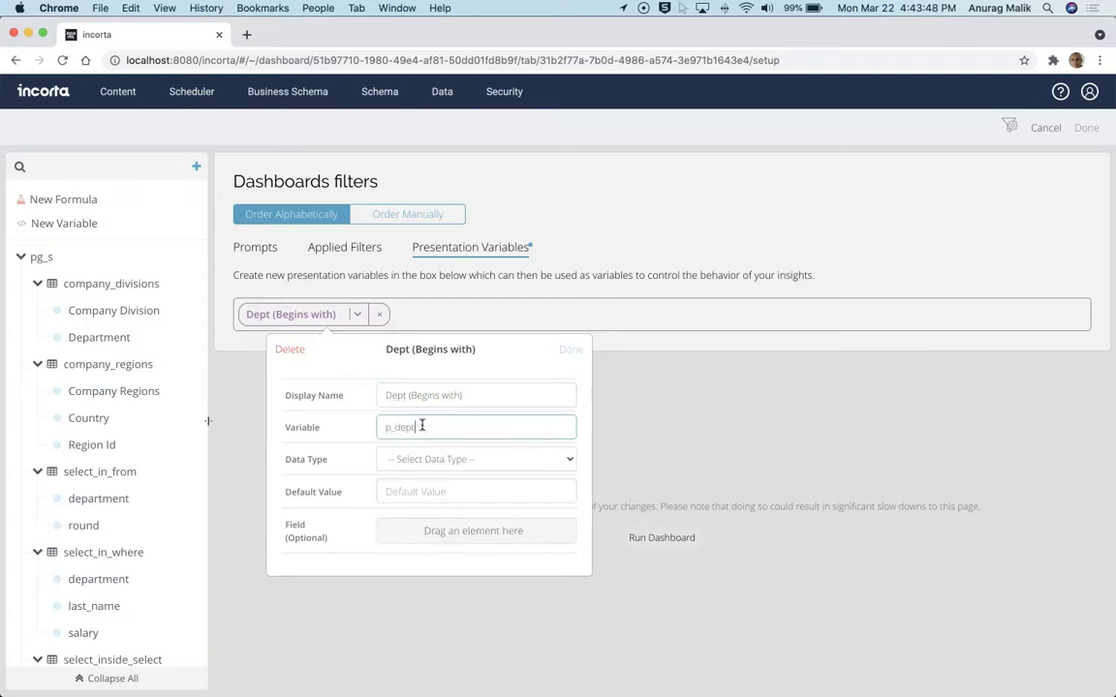
click(559, 455)
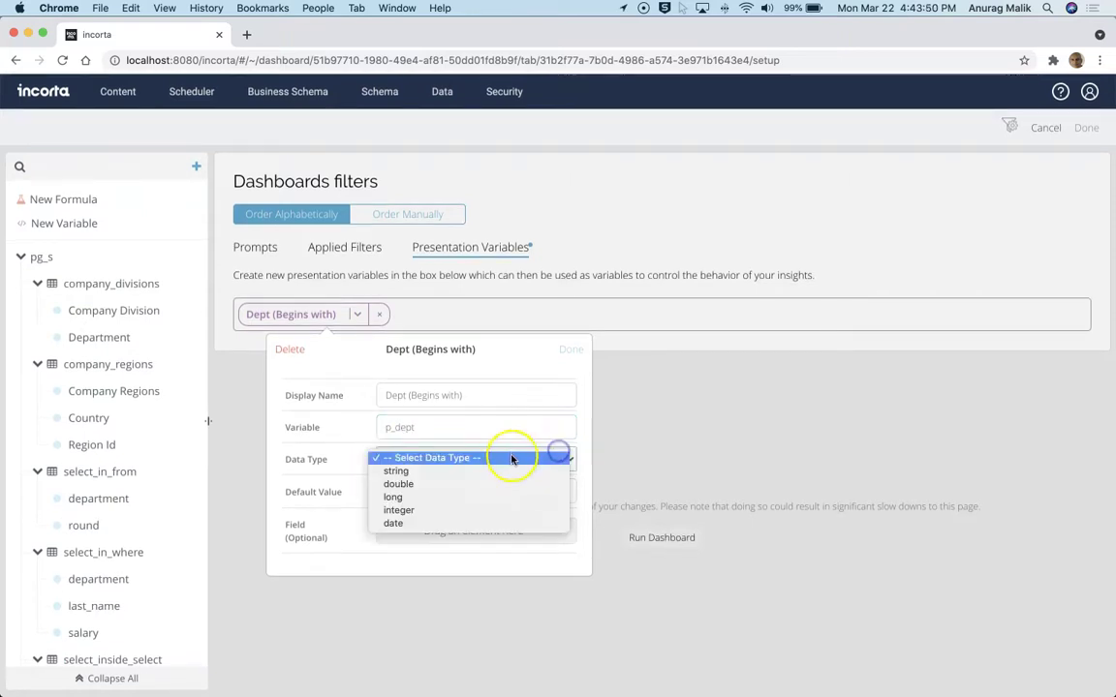
click(453, 471)
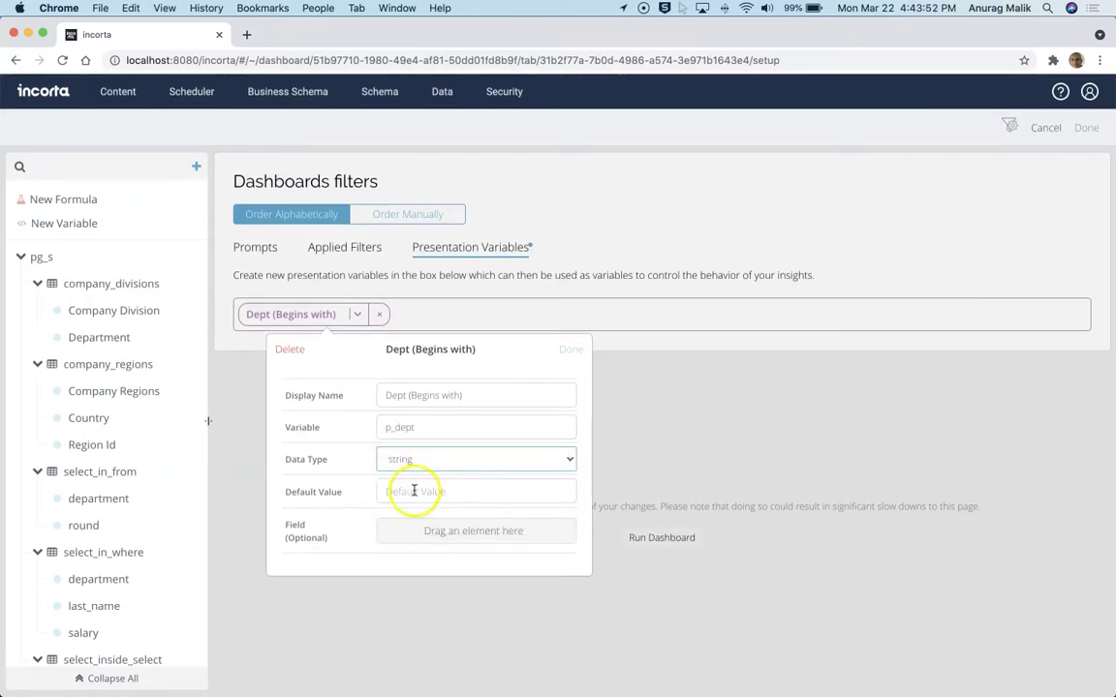
click(413, 491)
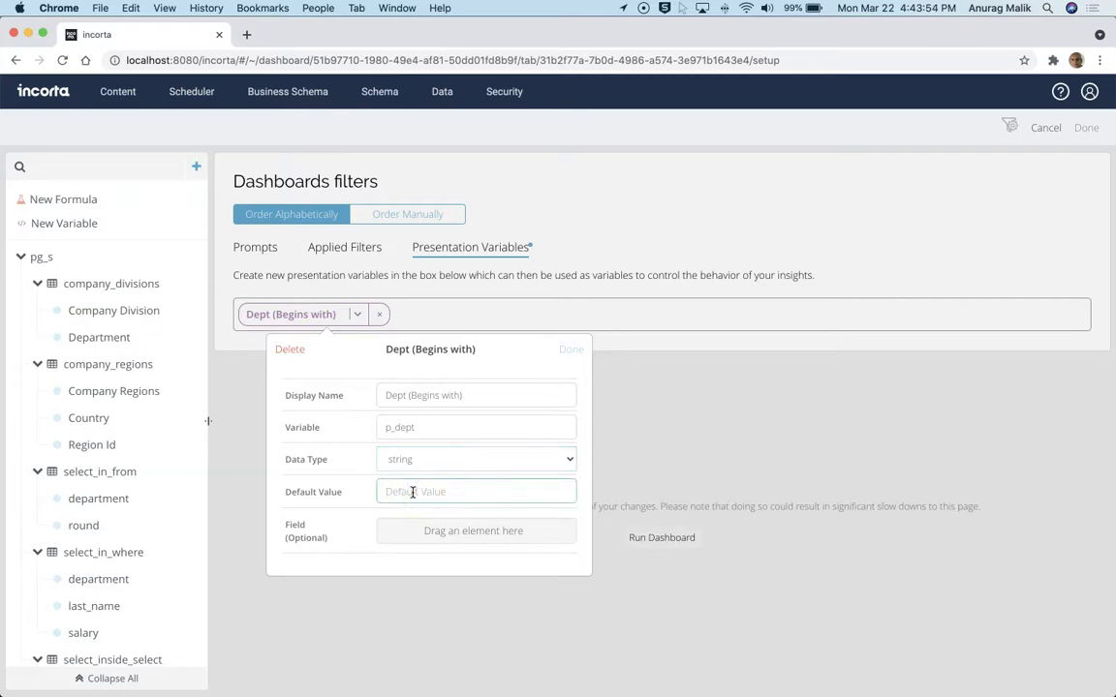
text(Aut)
click(573, 353)
Step: Add a second presentation variable with display name Gender and variable name p_gender
click(85, 225)
drag(84, 224, 485, 314)
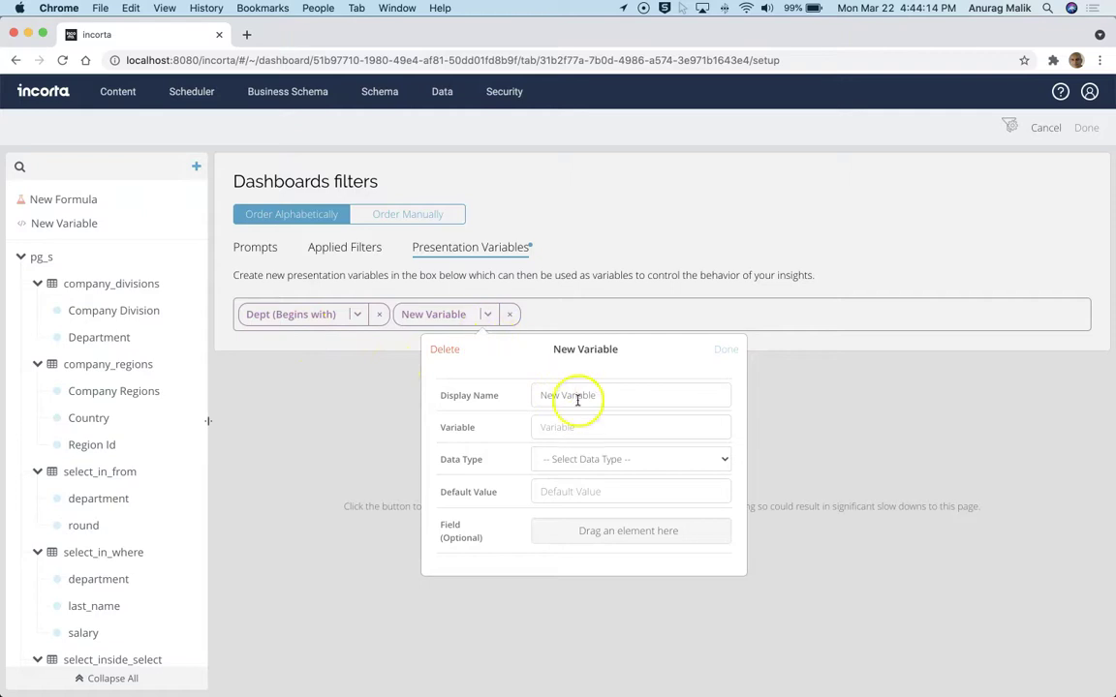
drag(602, 396, 528, 399)
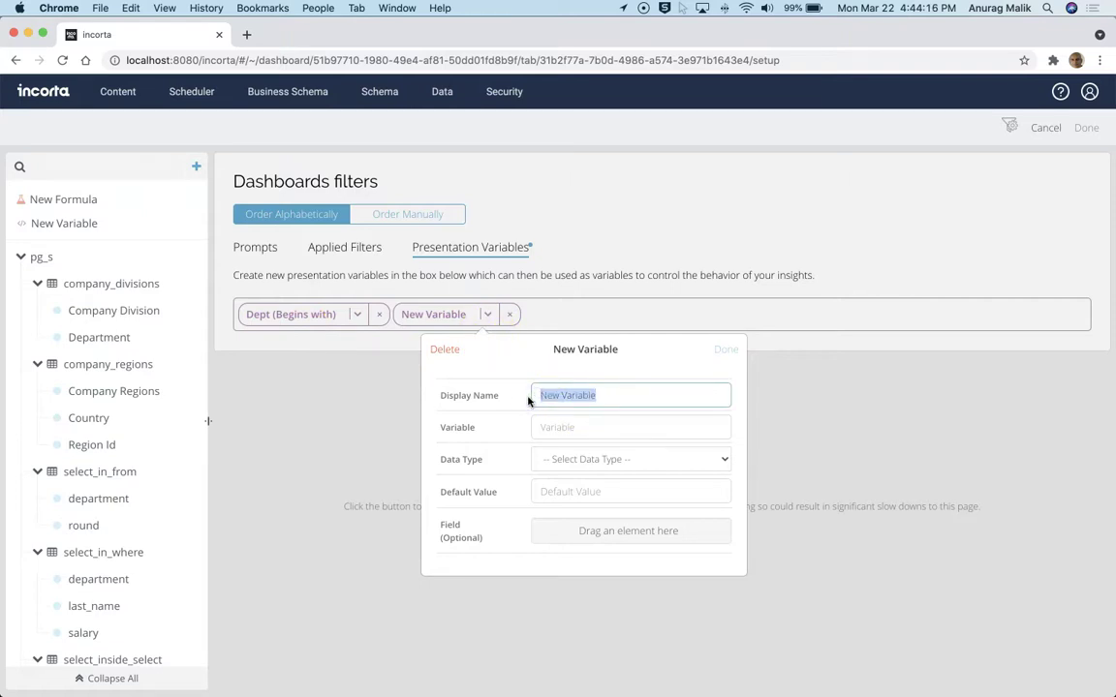
text(Gender)
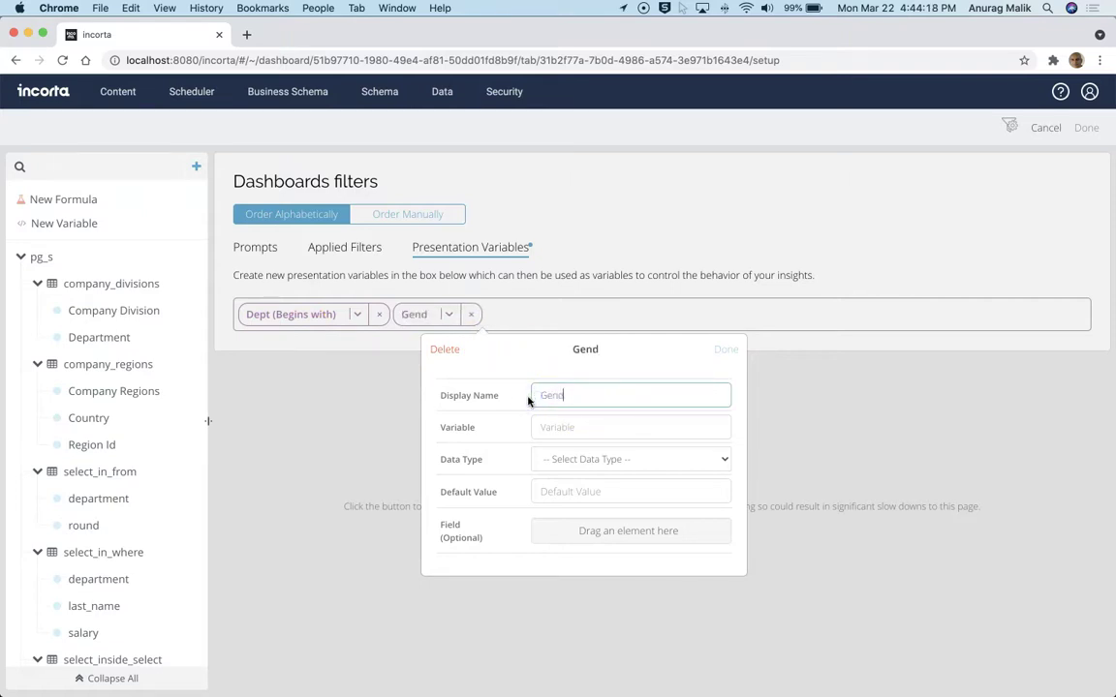
click(556, 418)
text(p)
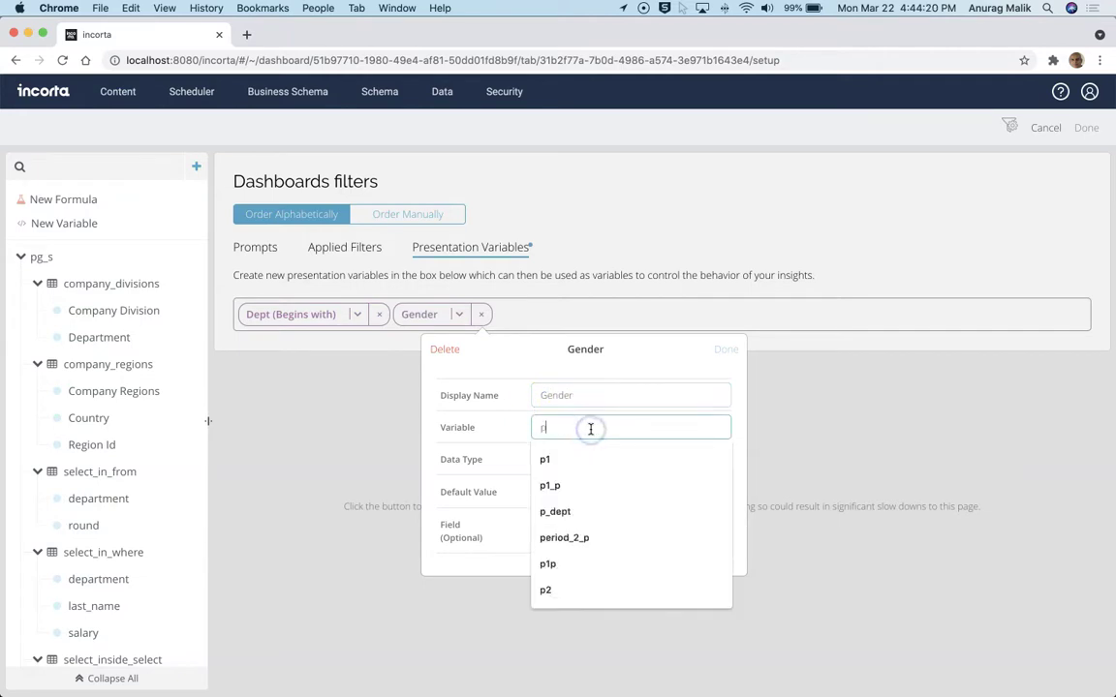
text(_gender)
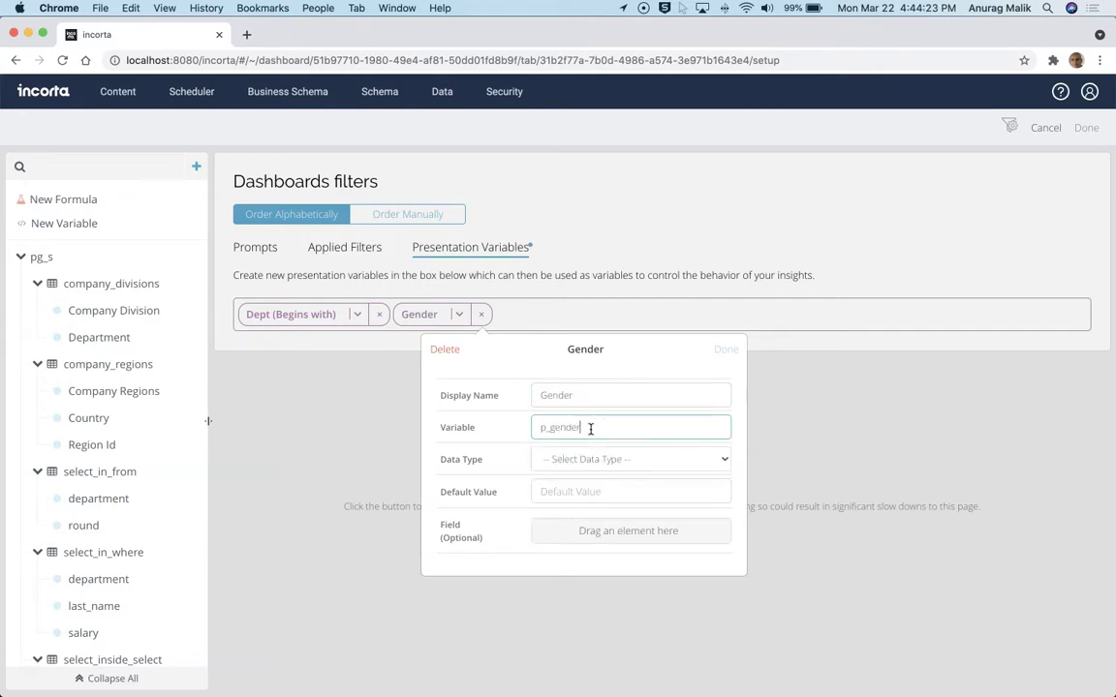
Step: Set the Gender variable to data type string with default value Male, and link it to the staff table's Gender field
click(596, 457)
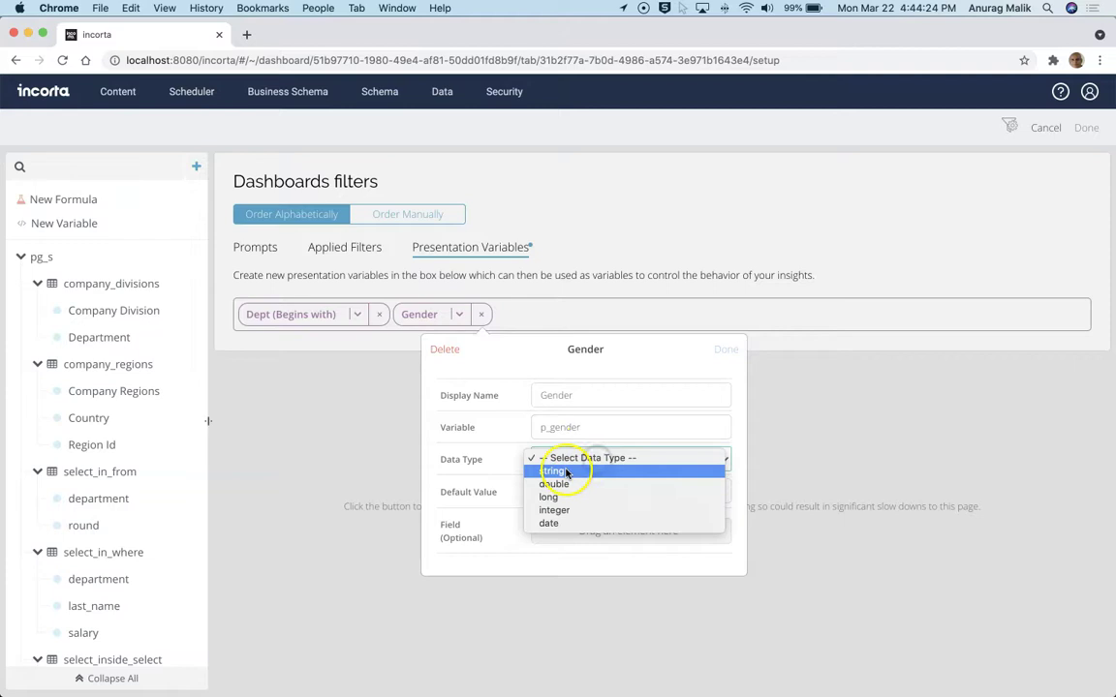
click(567, 471)
click(567, 492)
text(Male)
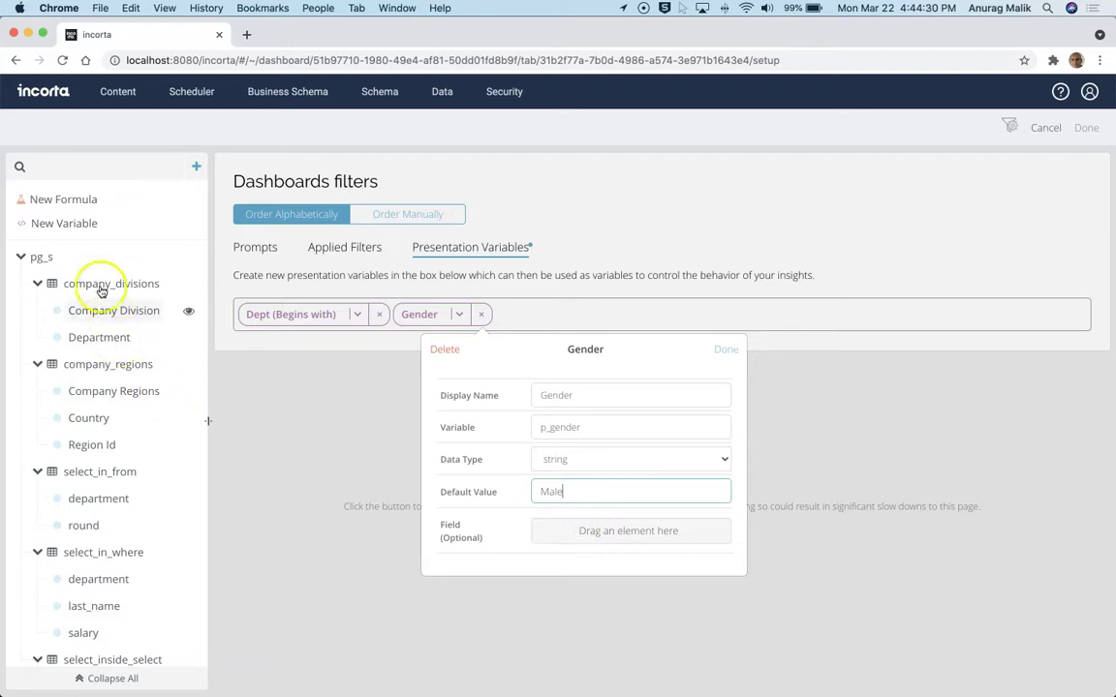
scroll(131, 437, down, 8)
drag(97, 505, 622, 534)
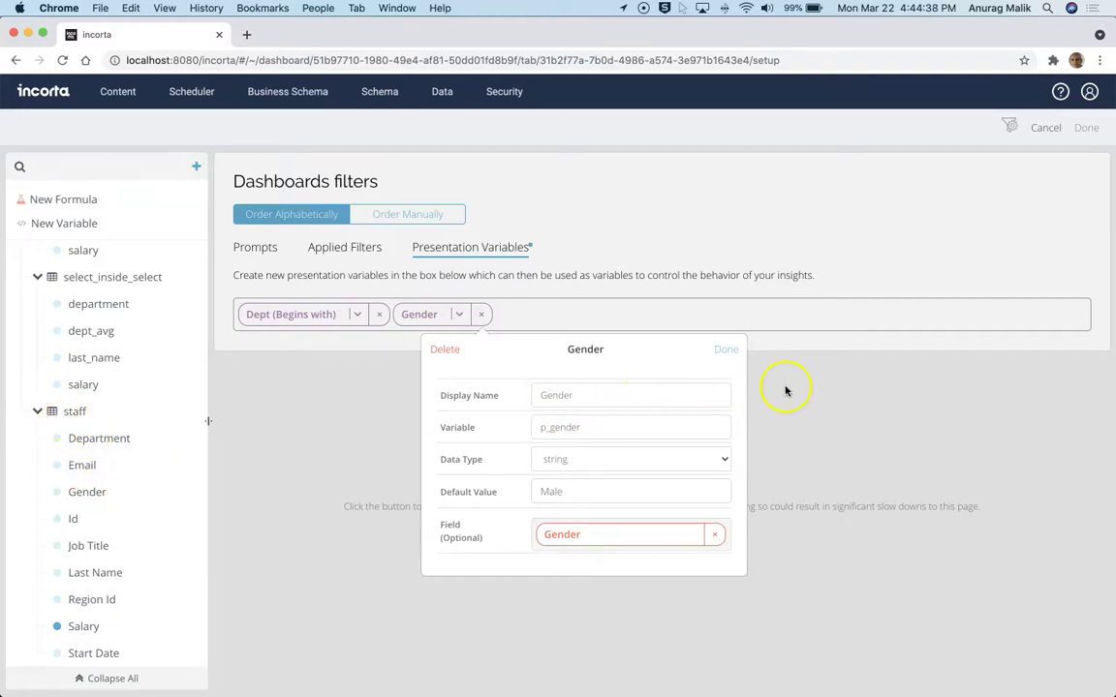
click(726, 349)
Step: Change the Gender variable's display name to "OR .... Gender" and save the dashboard filter settings
click(420, 316)
click(459, 315)
click(584, 394)
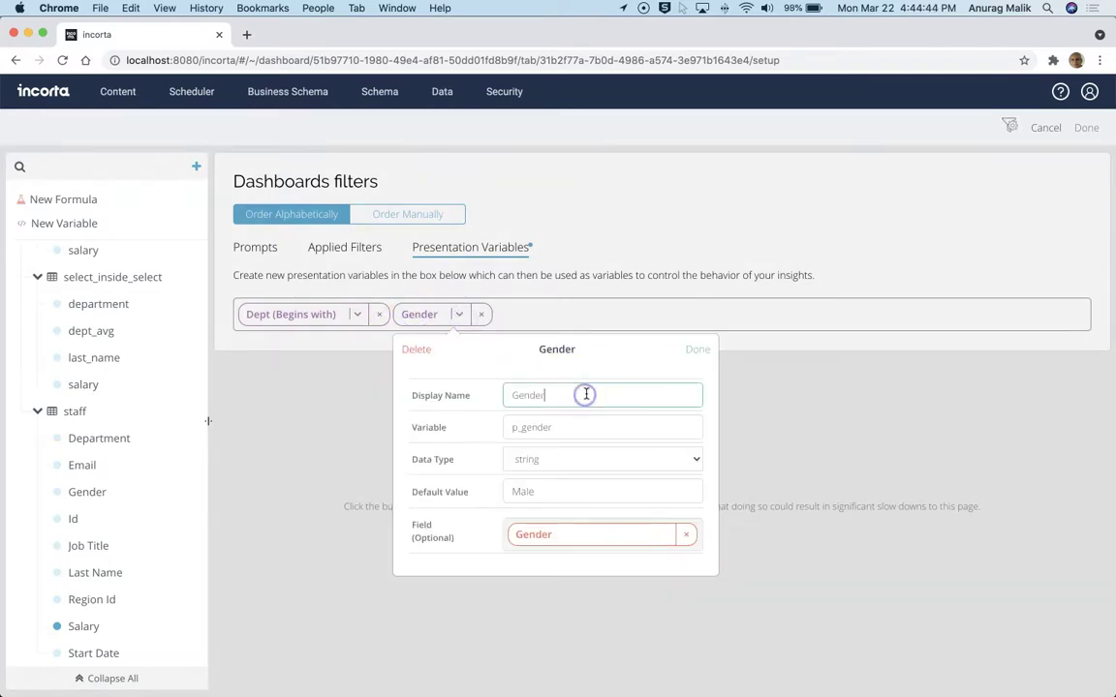
text(OR ....)
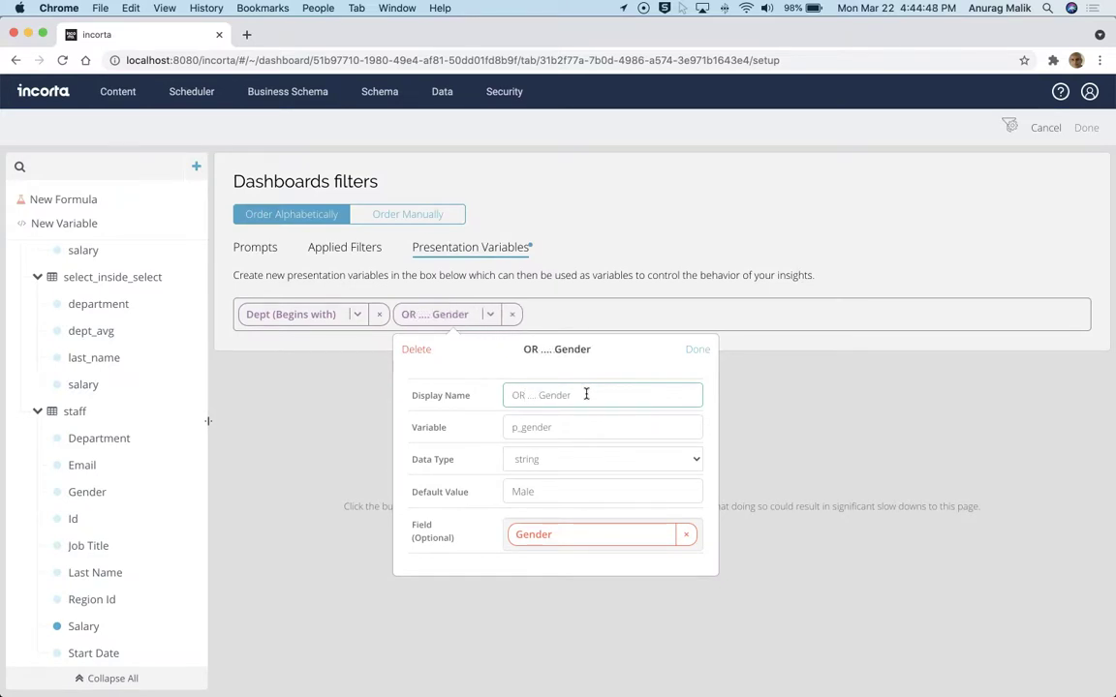
click(698, 351)
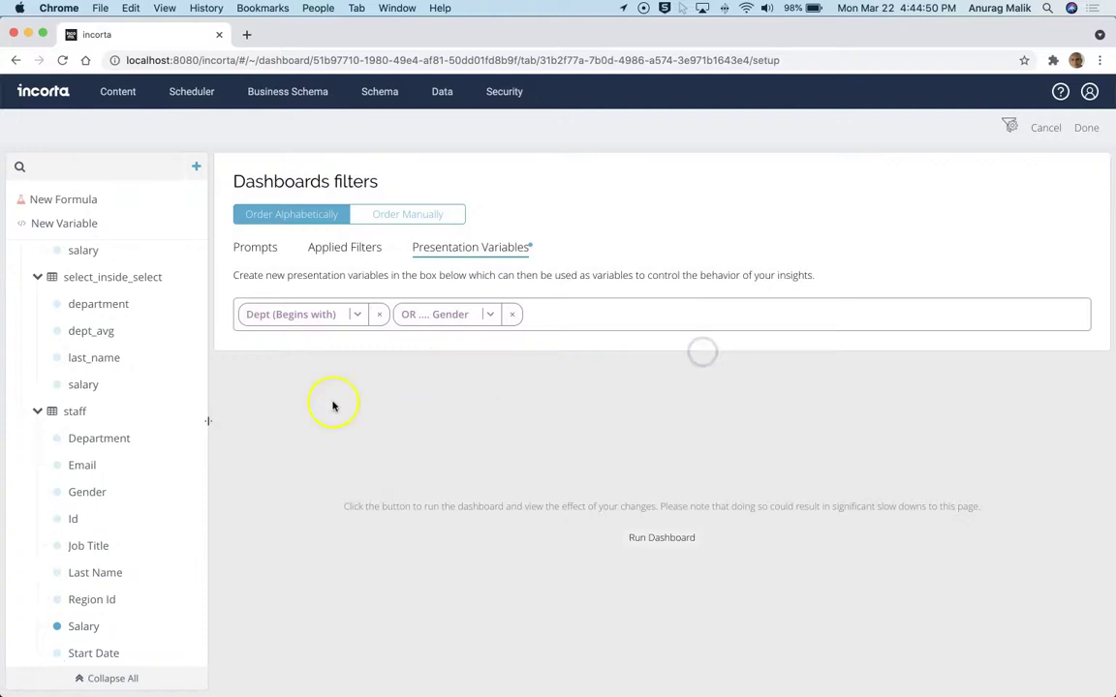
click(1085, 128)
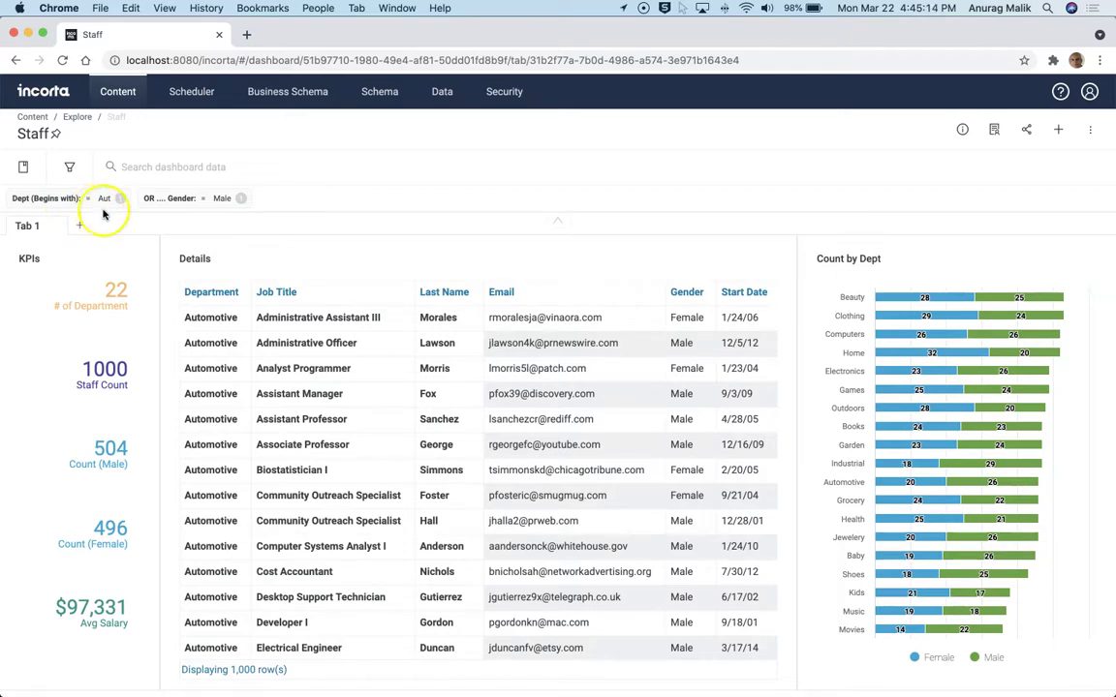
Step: Set the OR .... Gender variable to Female on the dashboard and apply it
click(209, 200)
click(227, 275)
click(494, 474)
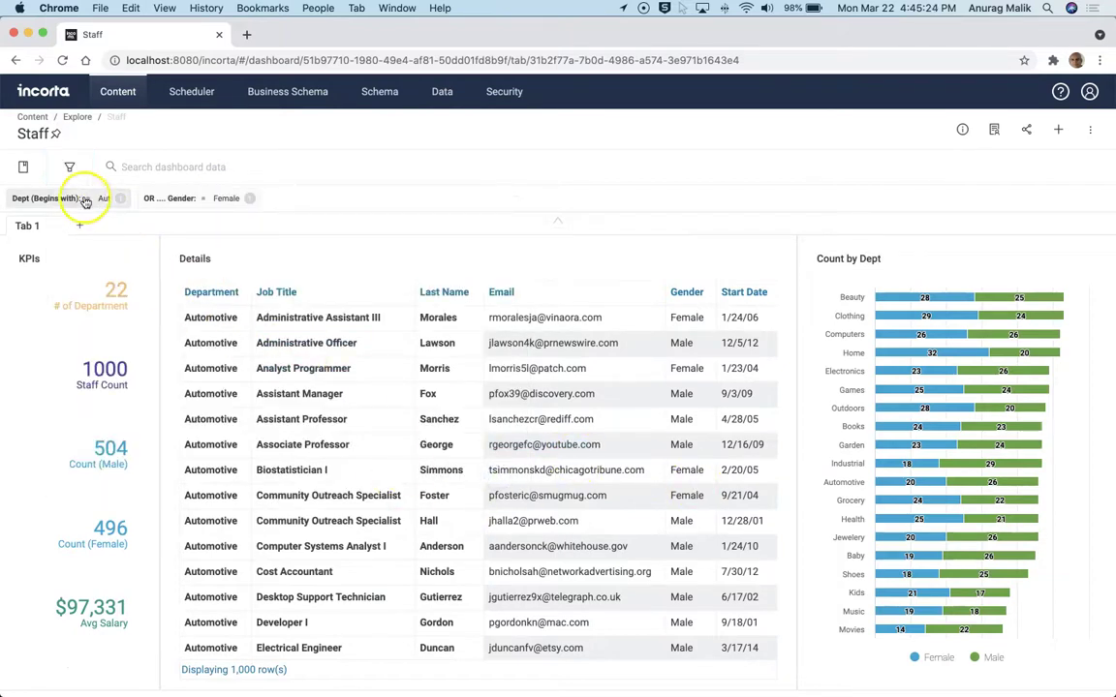
Step: Check the selectable values of the Dept (Begins with) variable without changing its selection
click(89, 203)
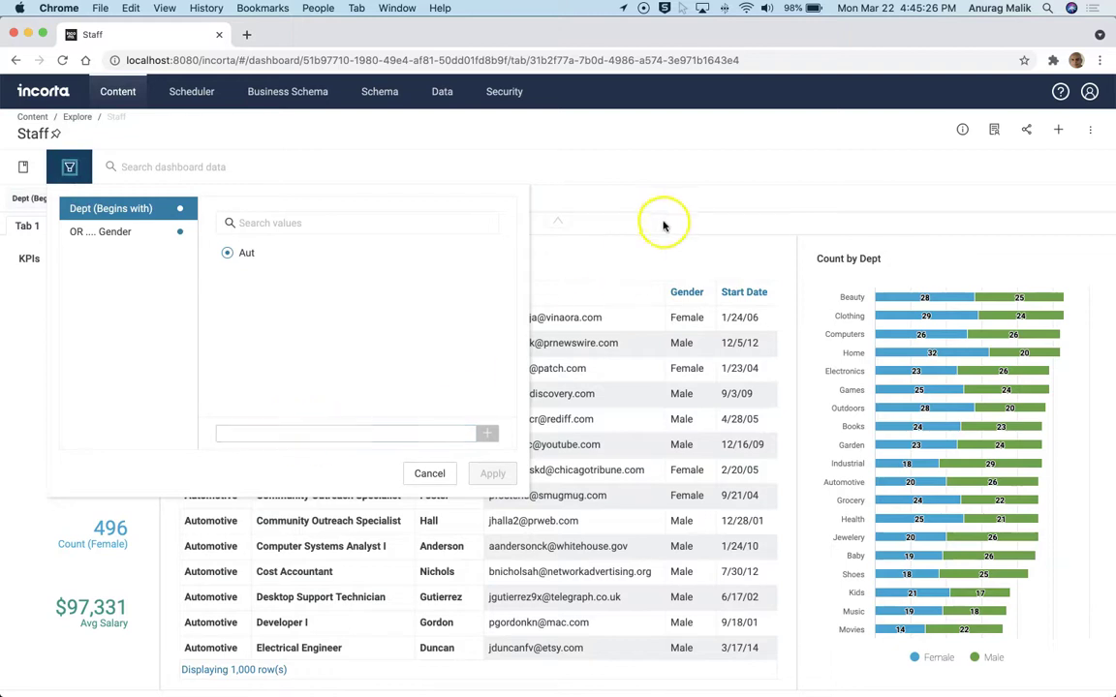
click(667, 184)
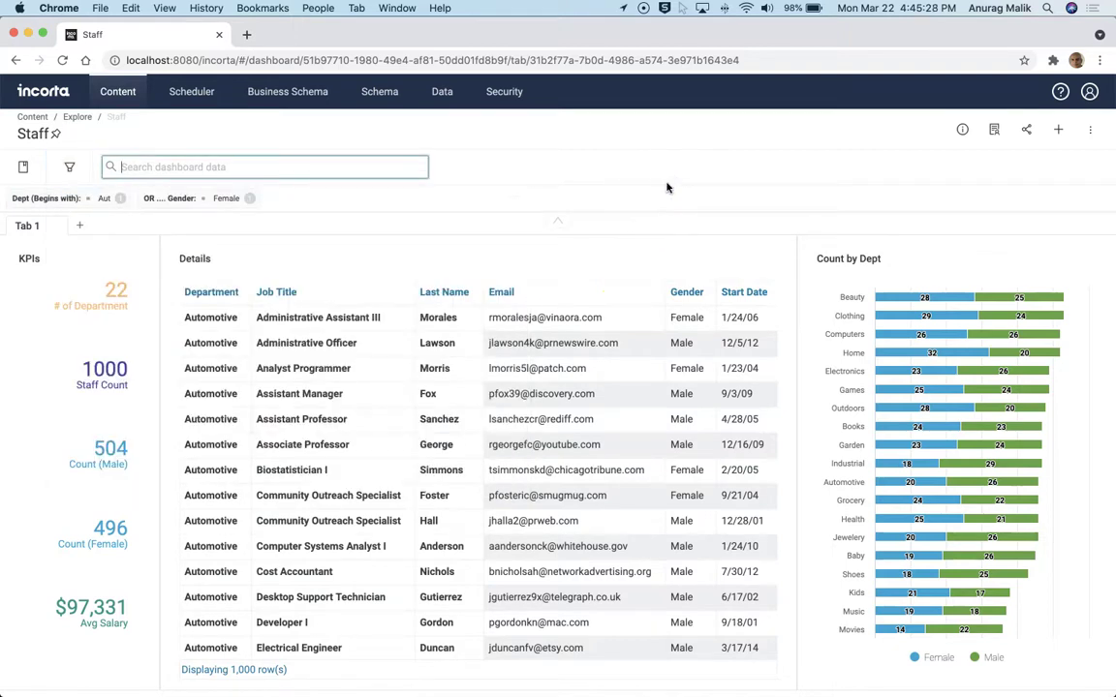
Step: Check the selectable values of the OR .... Gender variable without changing its selection
click(197, 197)
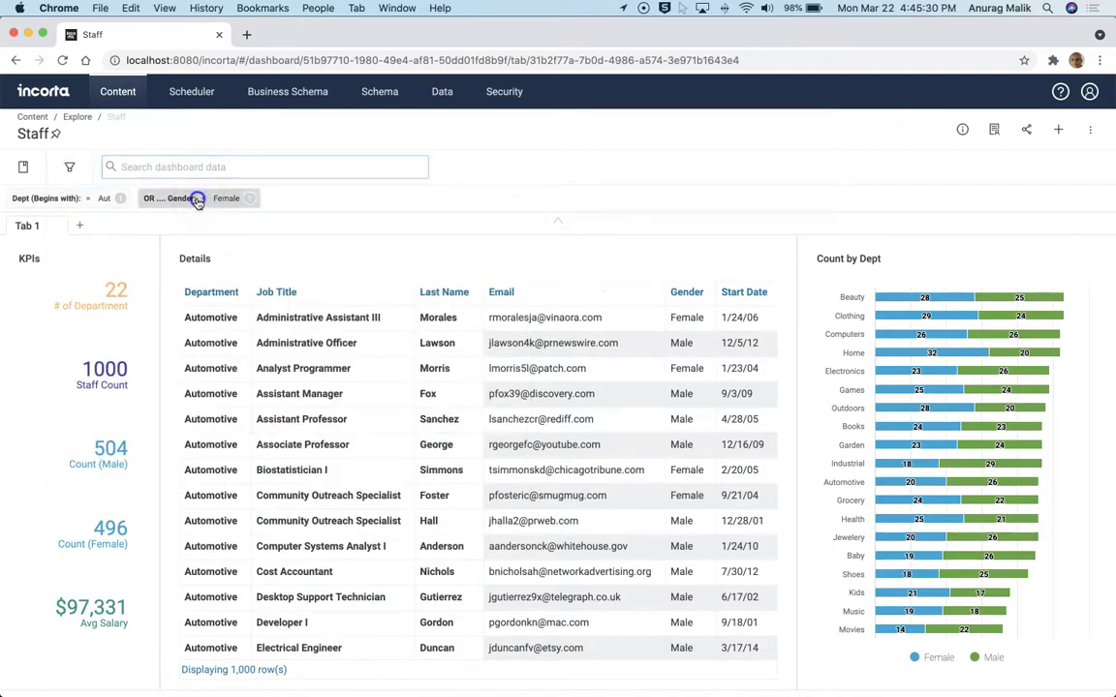
click(628, 194)
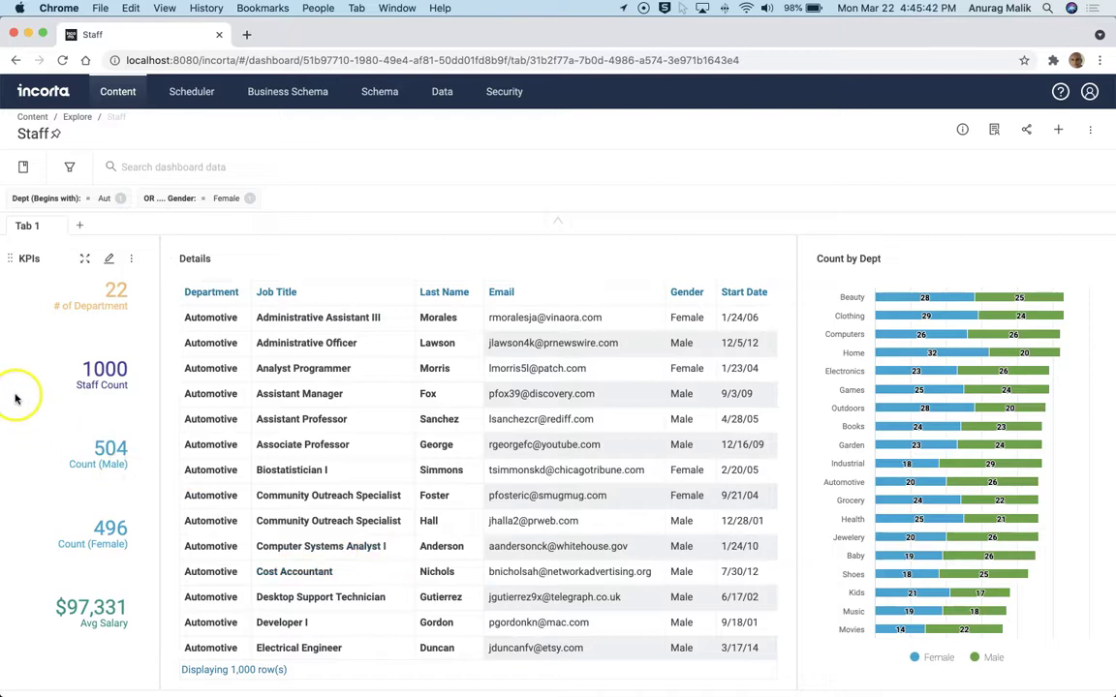
mouse_move(941, 428)
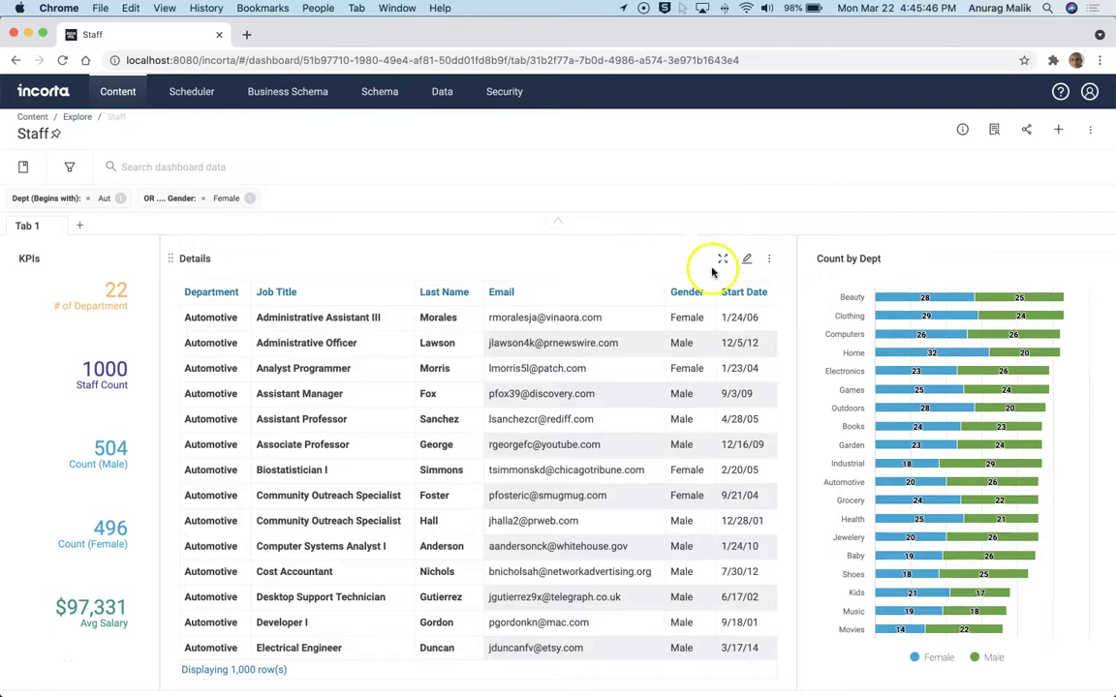
Step: Edit the Details insight and add a new formula as its individual filter, starting it with an or() function
click(746, 259)
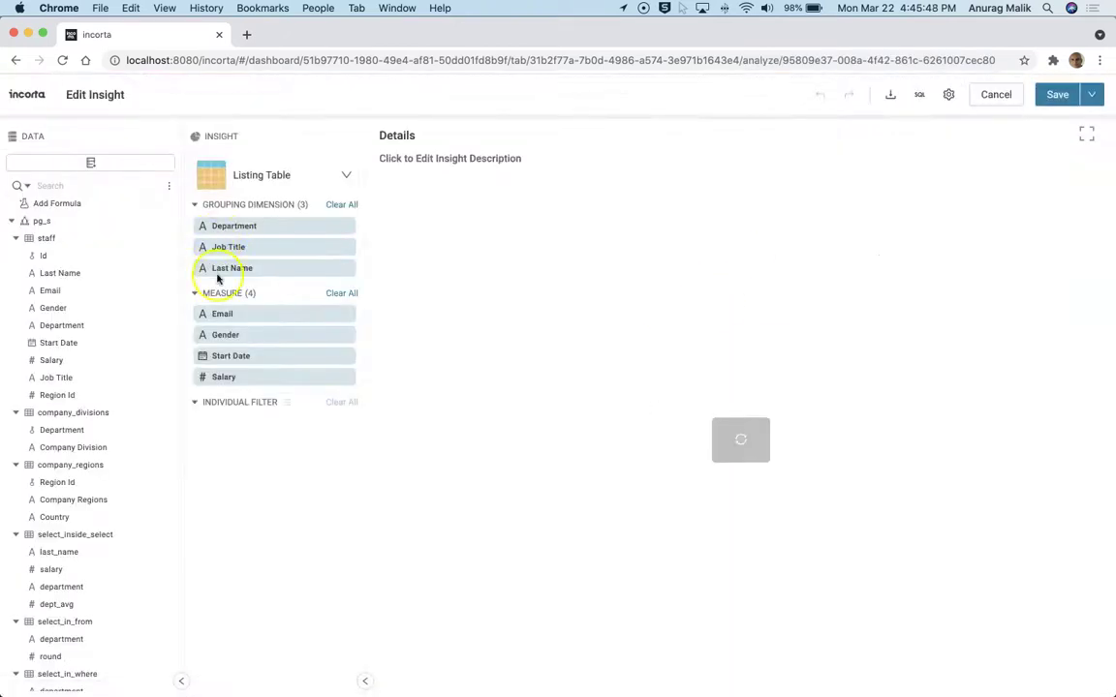
drag(38, 206, 241, 444)
click(469, 282)
text(or)
key(Return)
key(Return)
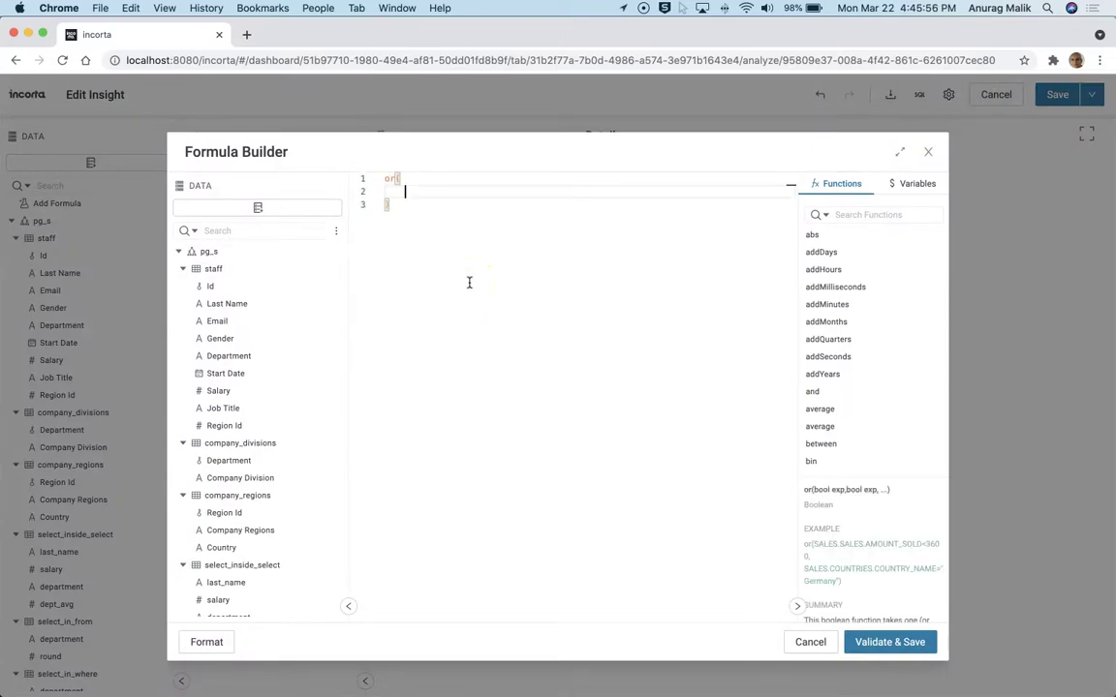
Step: Enter startsWith(pg_s.staff.department, $p_dept) as the first condition inside the or() function
click(427, 239)
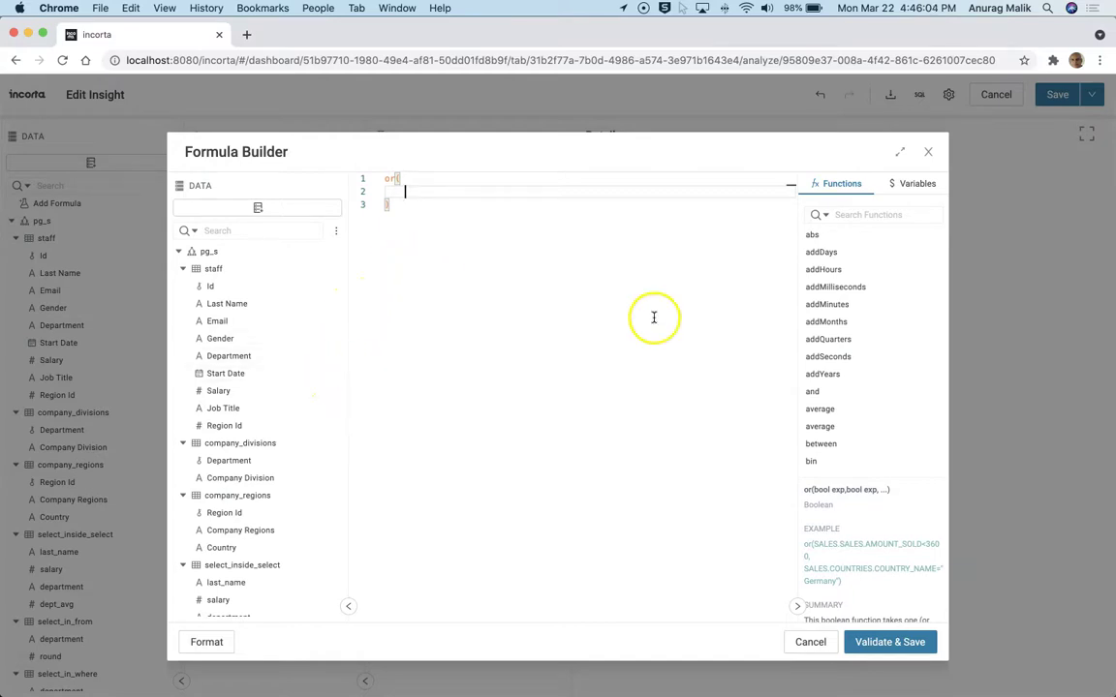
text(tart)
key(Return)
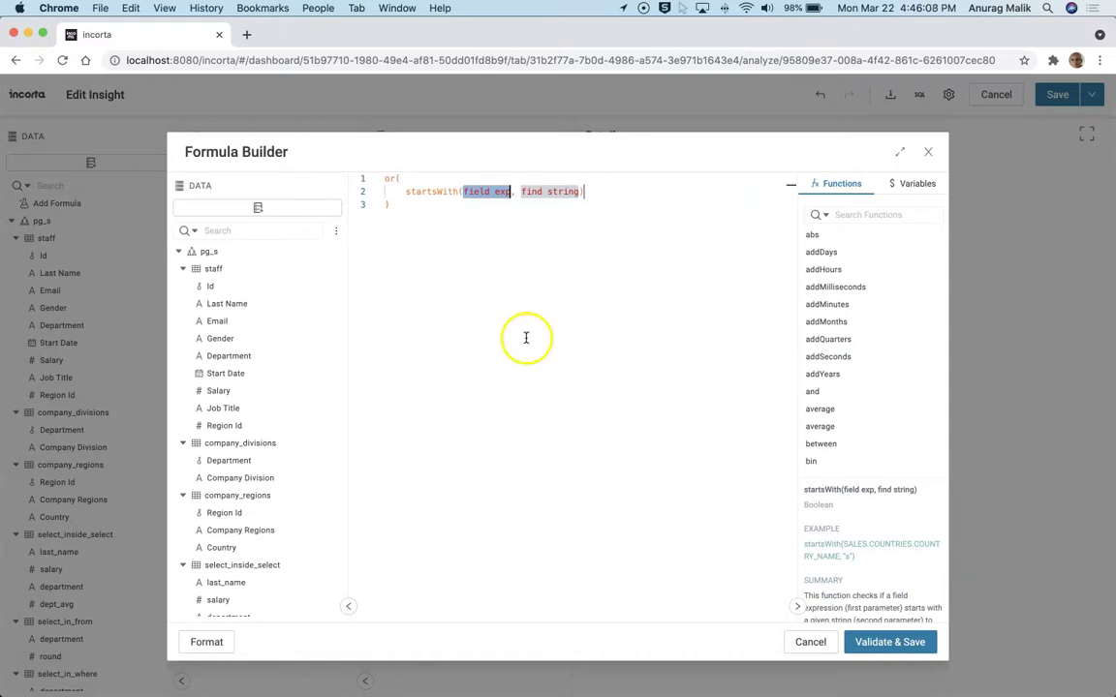
double_click(229, 357)
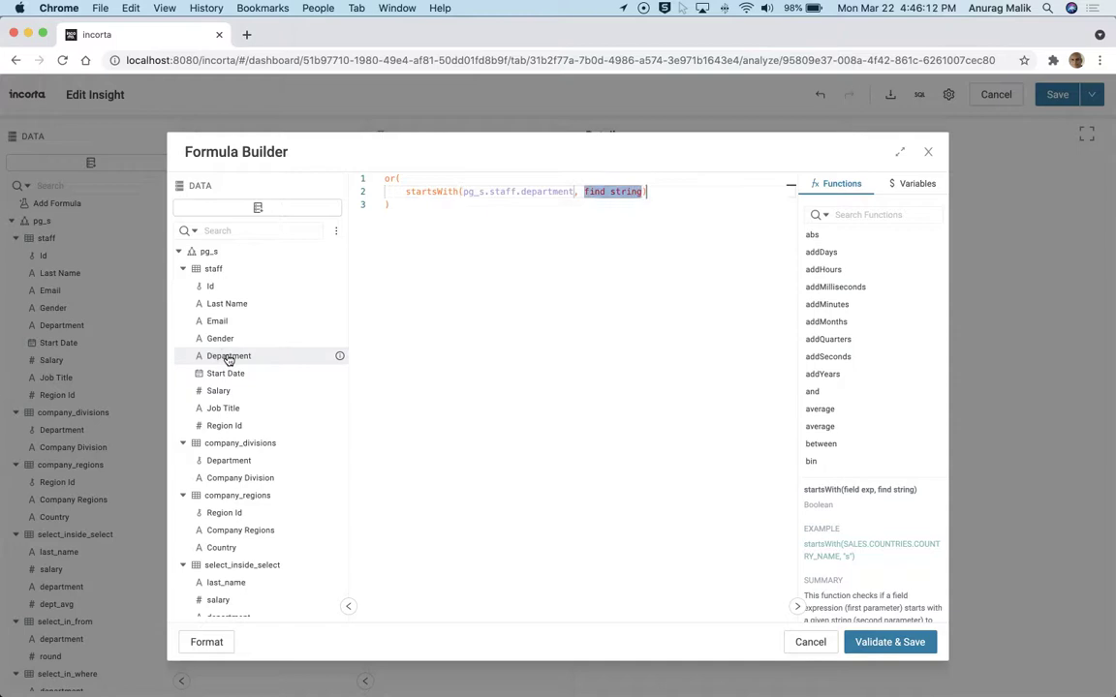
text($p_)
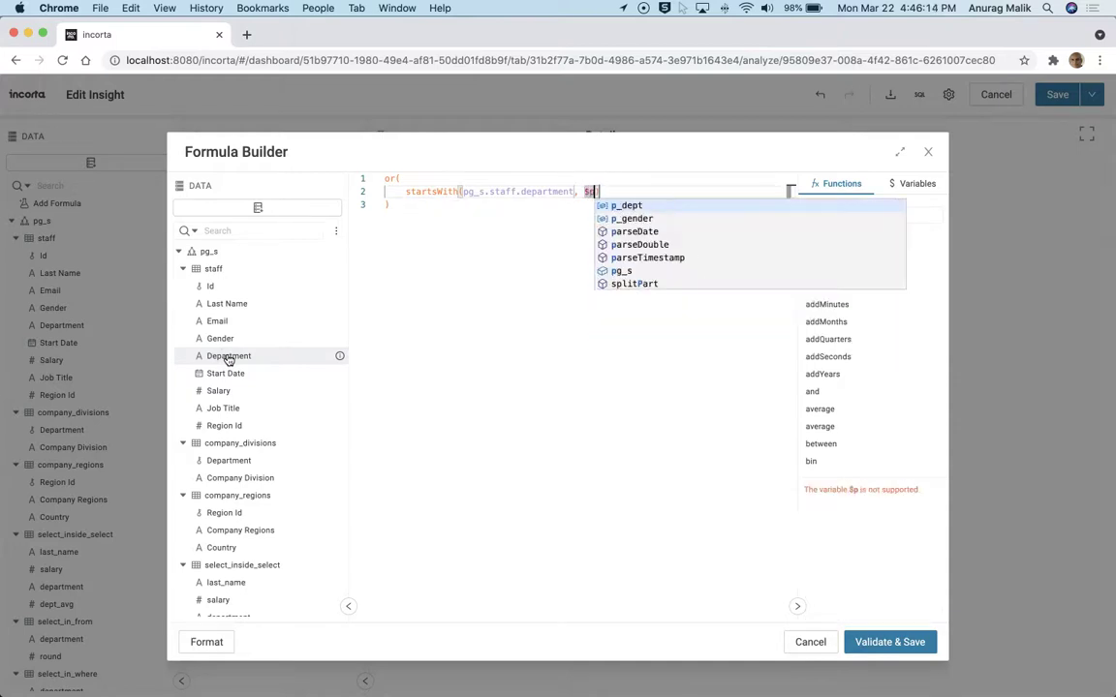
text(dept)
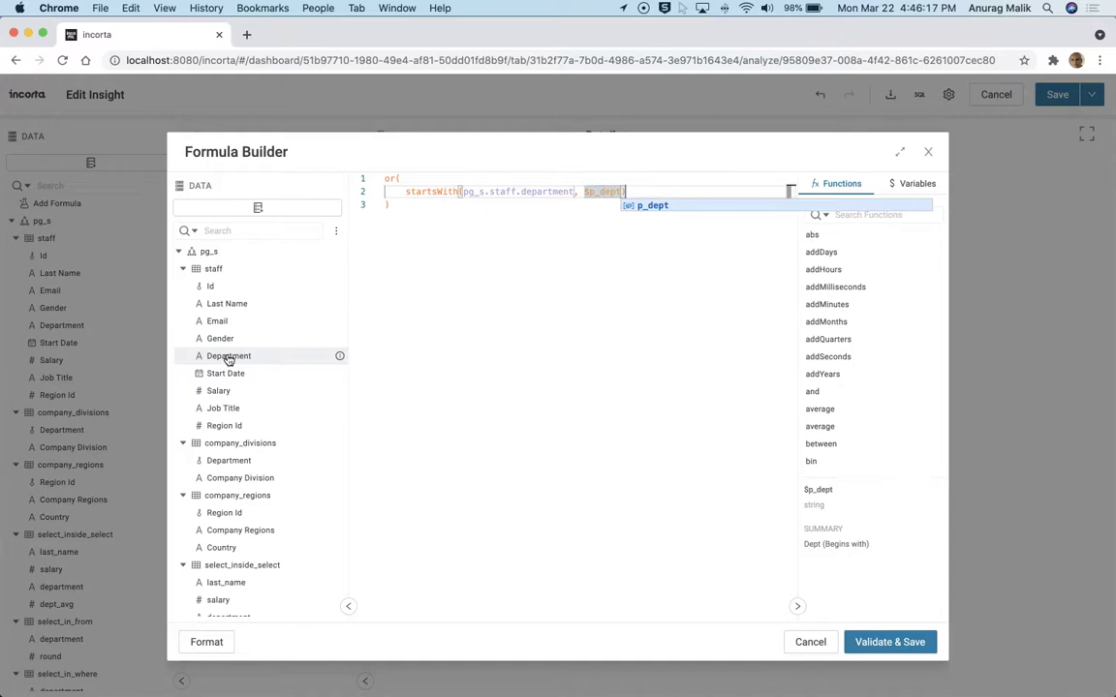
key(Return)
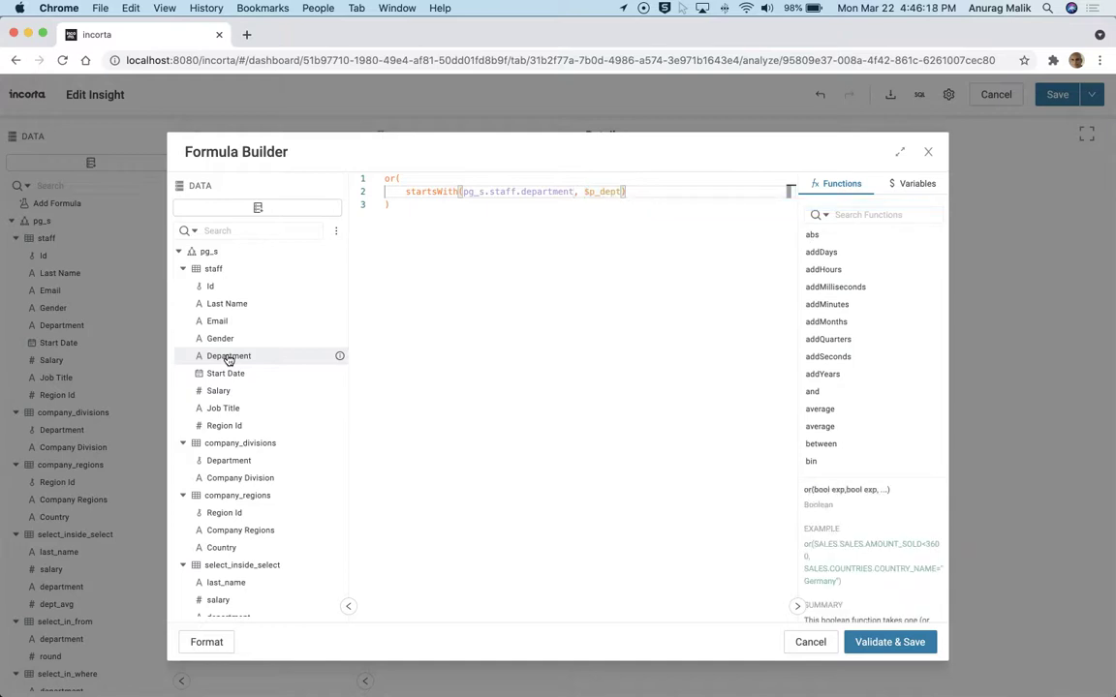
Step: Add pg_s.staff.gender=$p_gender as the second or() condition, and save the validated formula and the Details insight
key(Return)
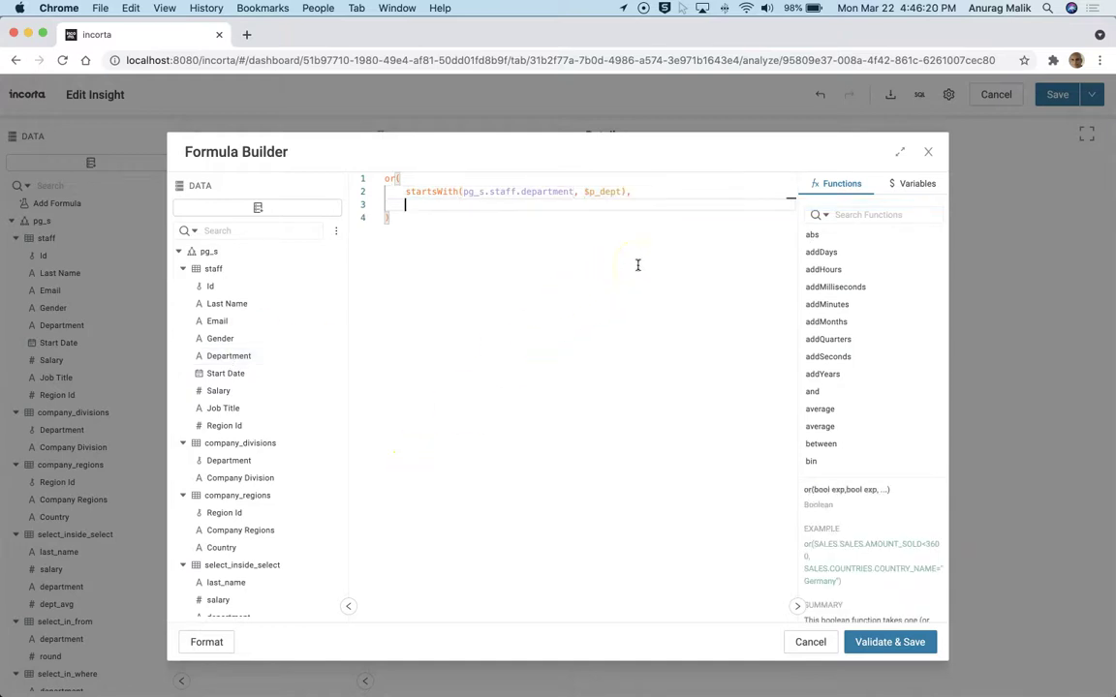
click(493, 249)
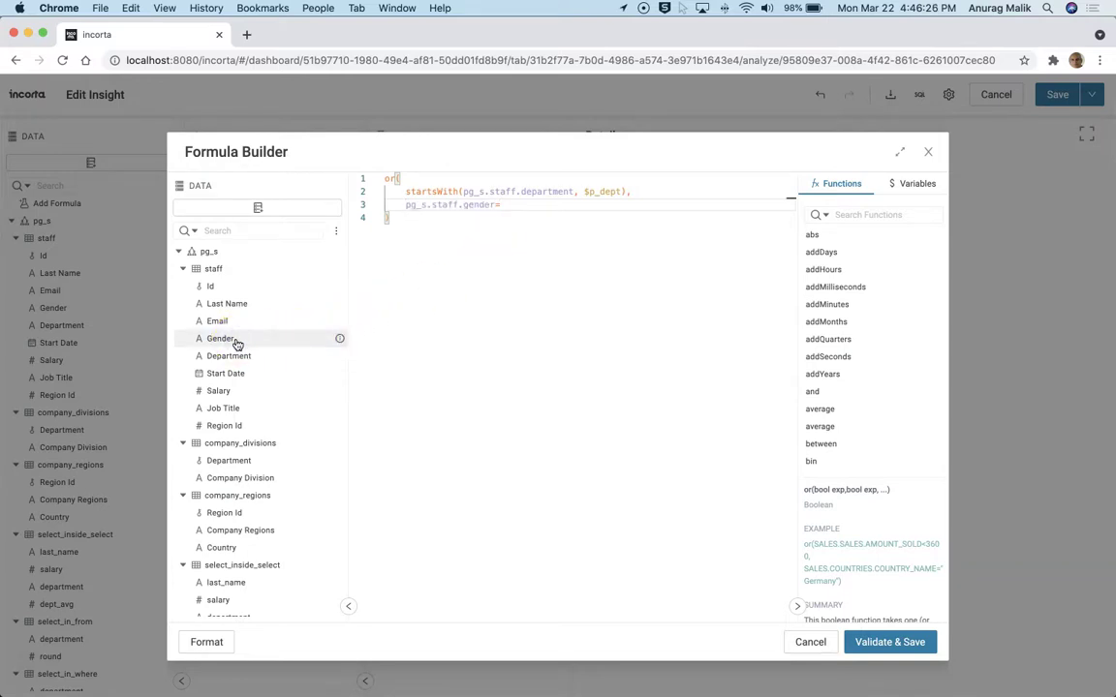
text($p_gender)
click(516, 313)
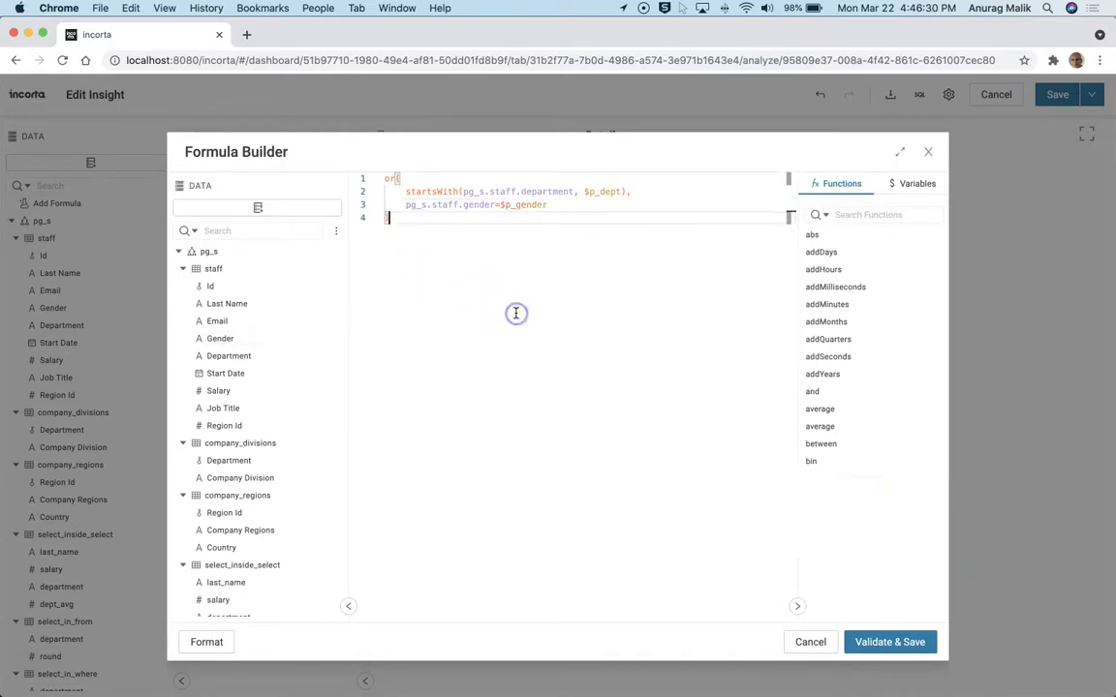
click(463, 261)
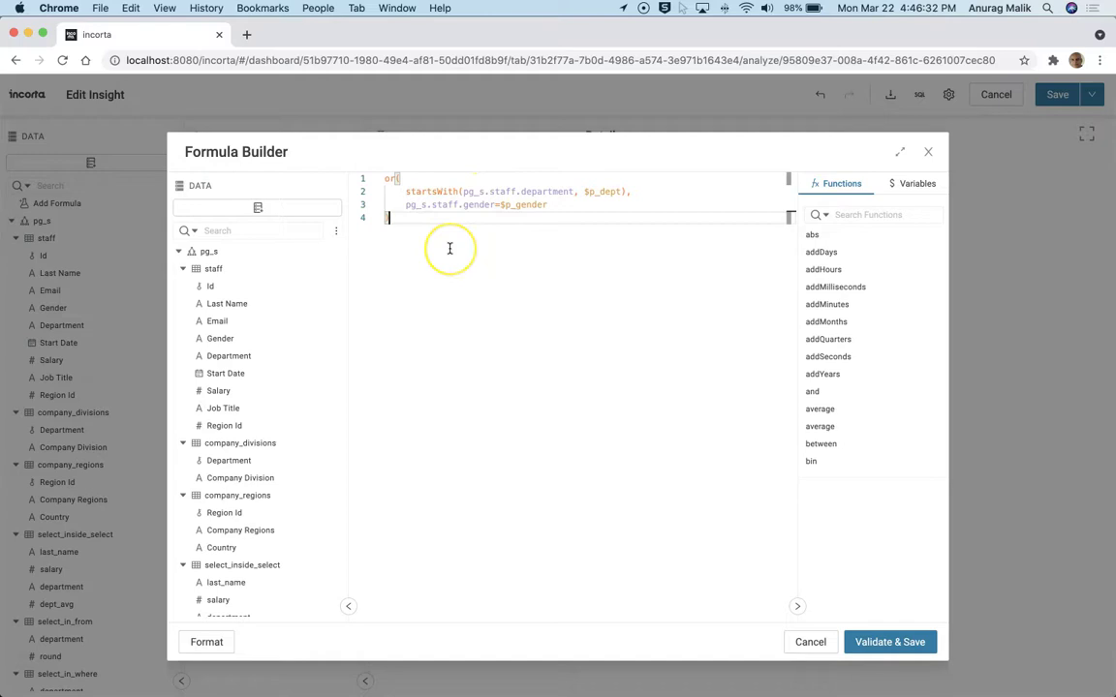
key(super+a)
click(448, 255)
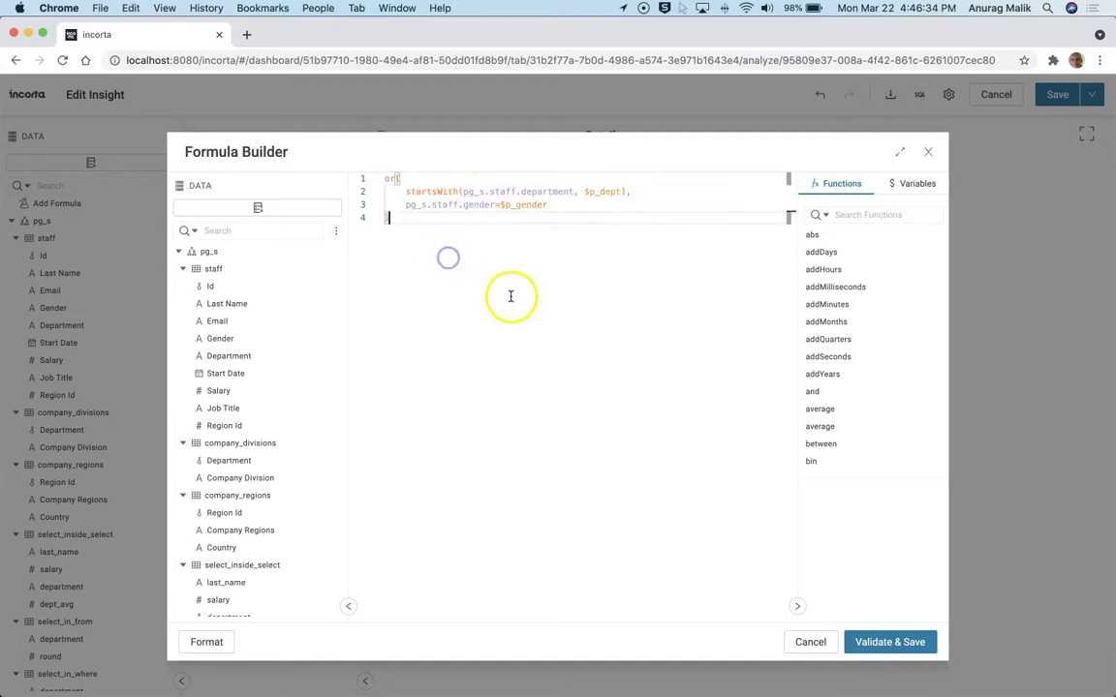
click(884, 641)
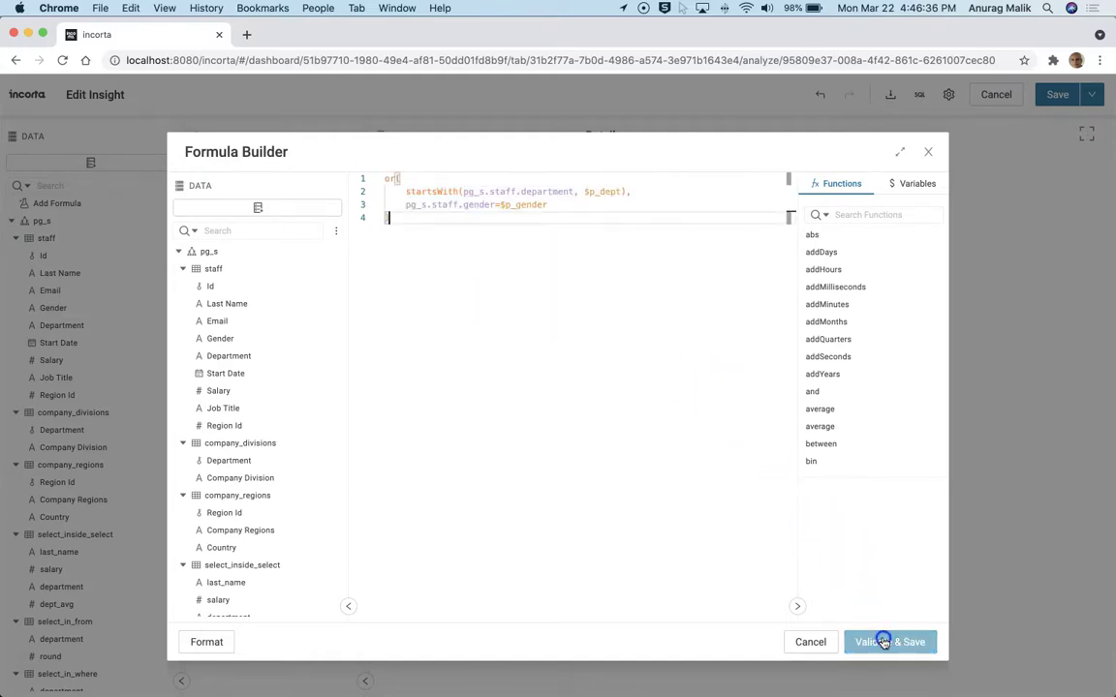
click(1057, 96)
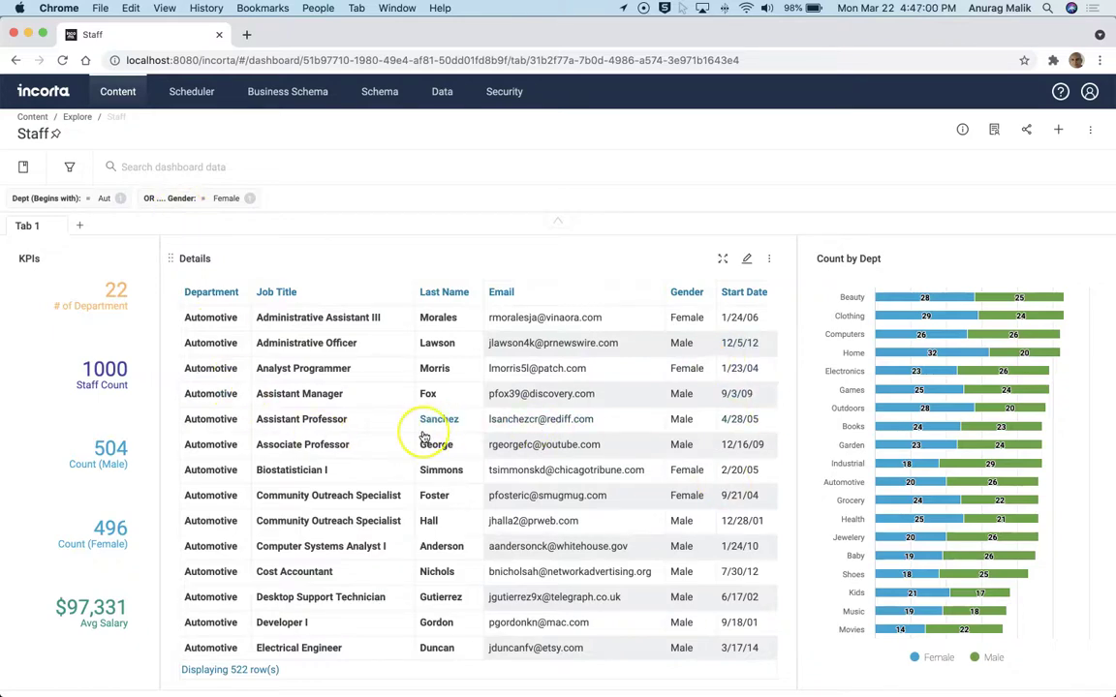
Step: Examine the Details table's departments and genders to check the OR filter for Aut departments or Female staff
scroll(436, 431, down, 15)
scroll(423, 436, down, 5)
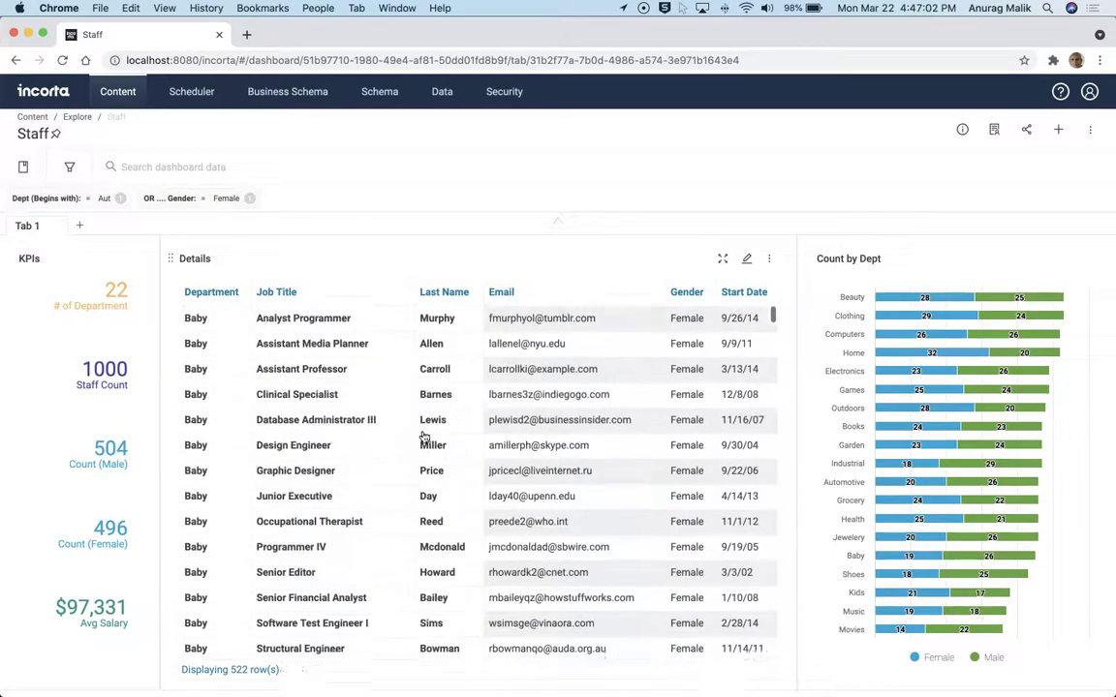
scroll(259, 426, down, 5)
scroll(259, 426, down, 15)
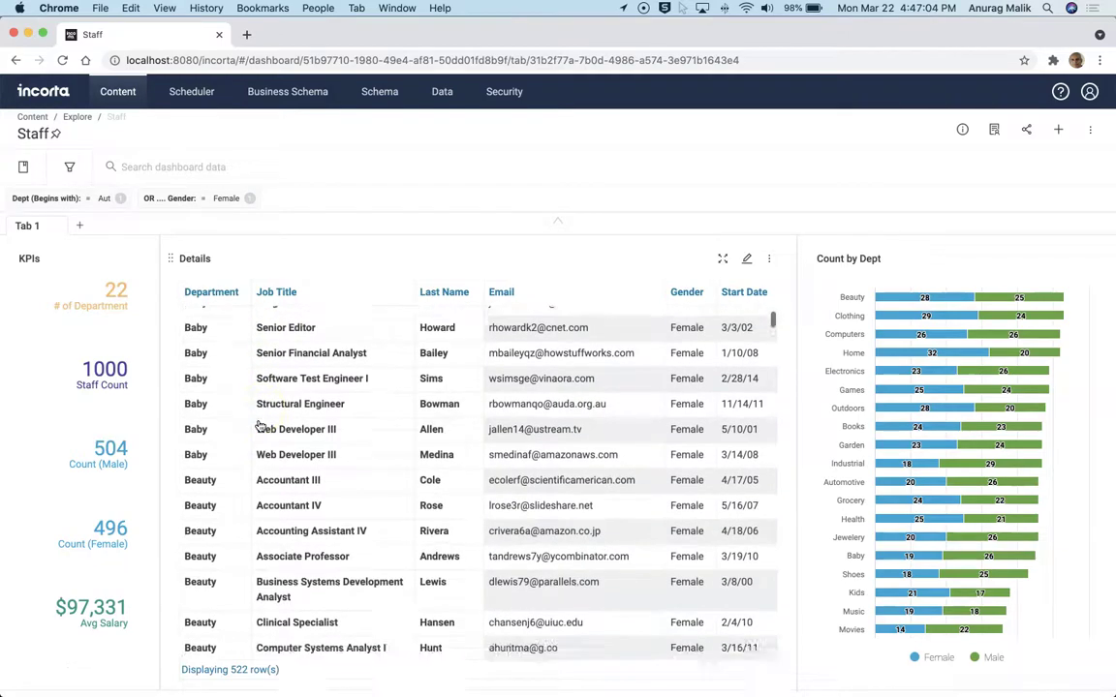
scroll(659, 475, down, 20)
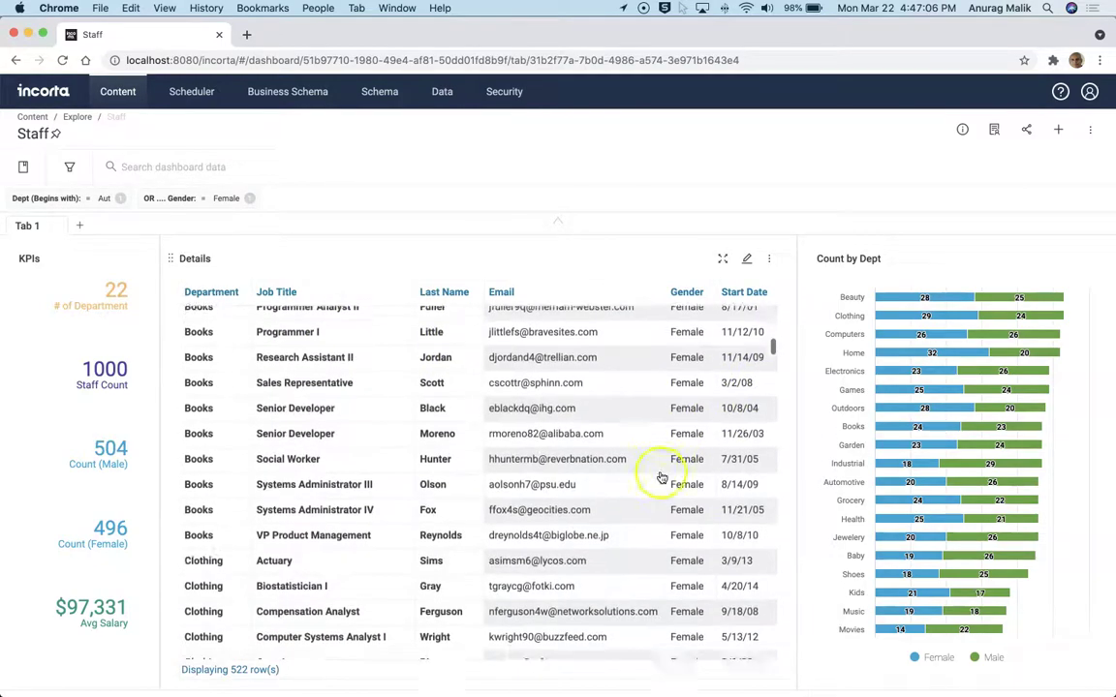
scroll(308, 475, down, 5)
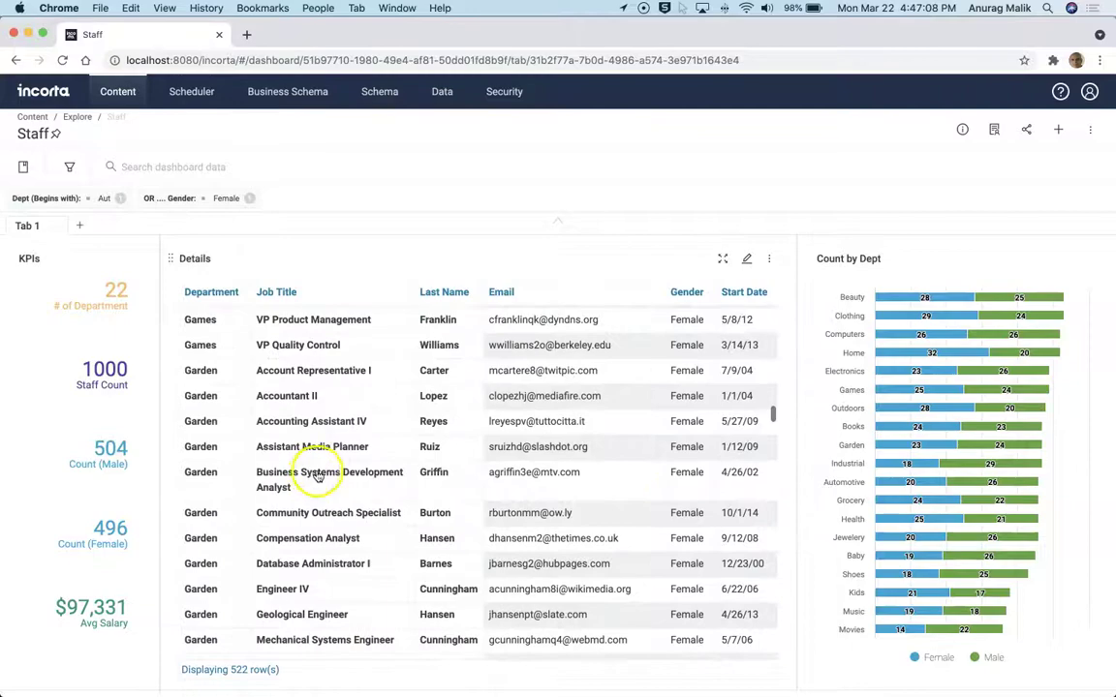
scroll(320, 473, up, 20)
scroll(326, 469, up, 10)
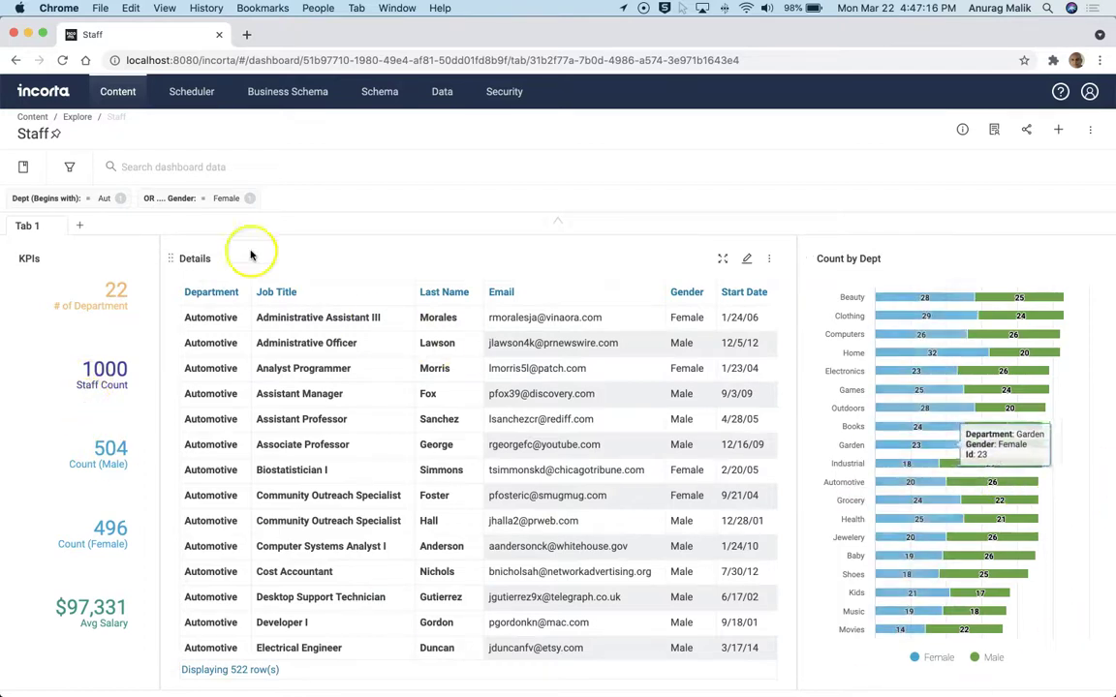
Step: Set the OR .... Gender variable to Male on the dashboard and apply it
click(217, 202)
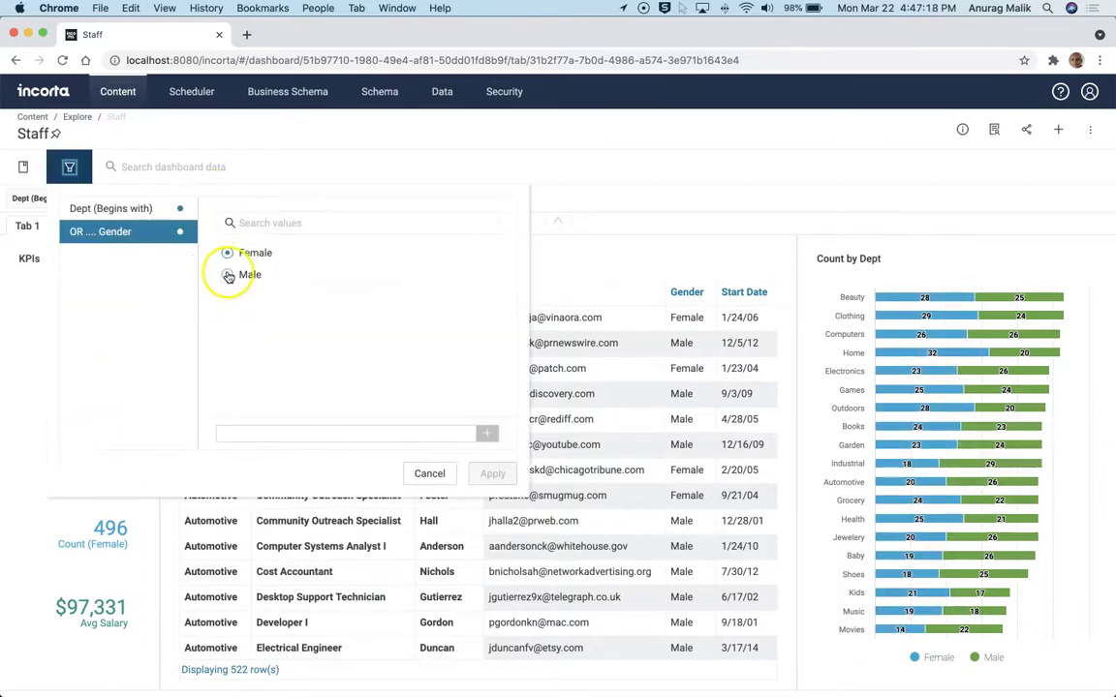
click(228, 275)
click(494, 475)
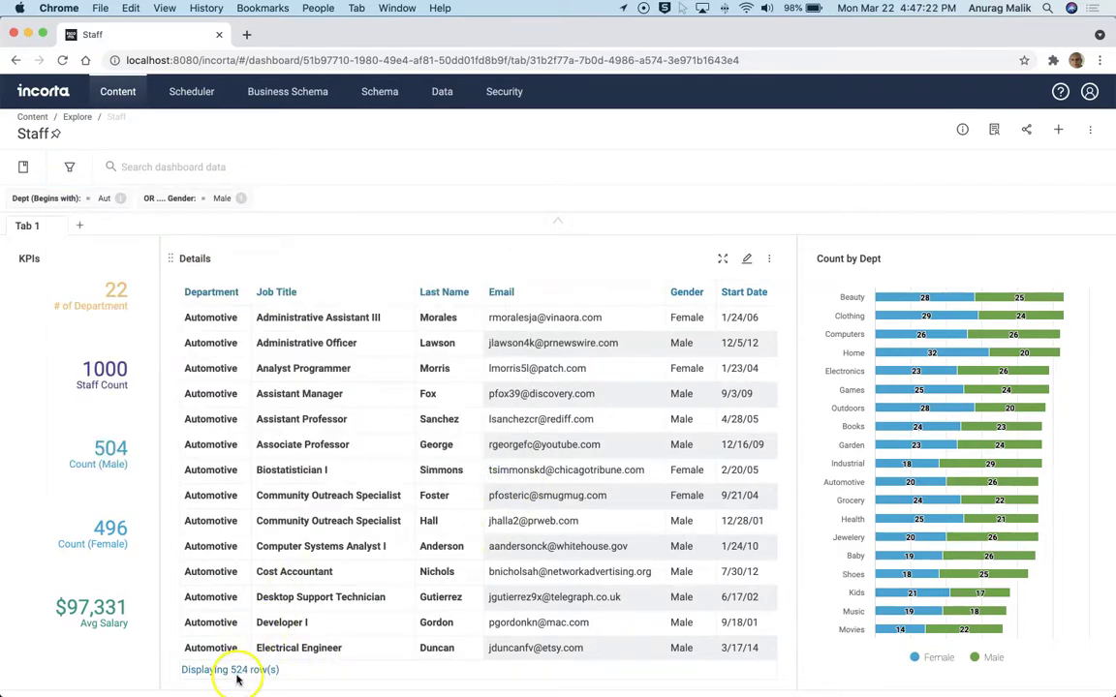
Step: Add Spo as the value of the Dept (Begins with) variable and apply it to the dashboard
click(83, 199)
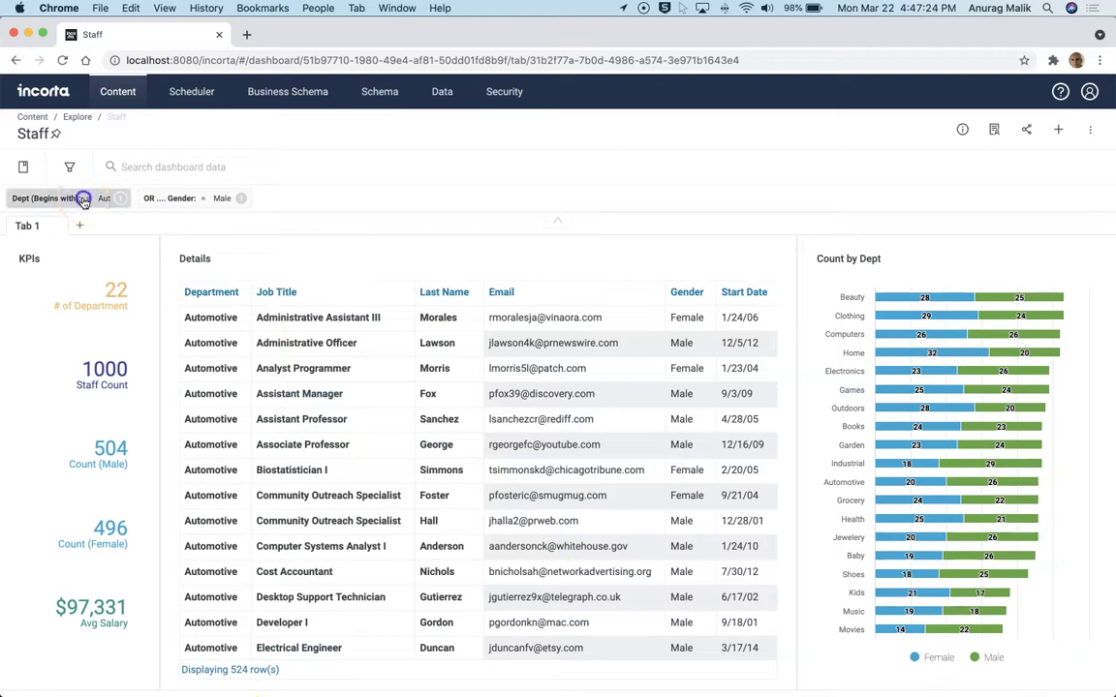
click(288, 432)
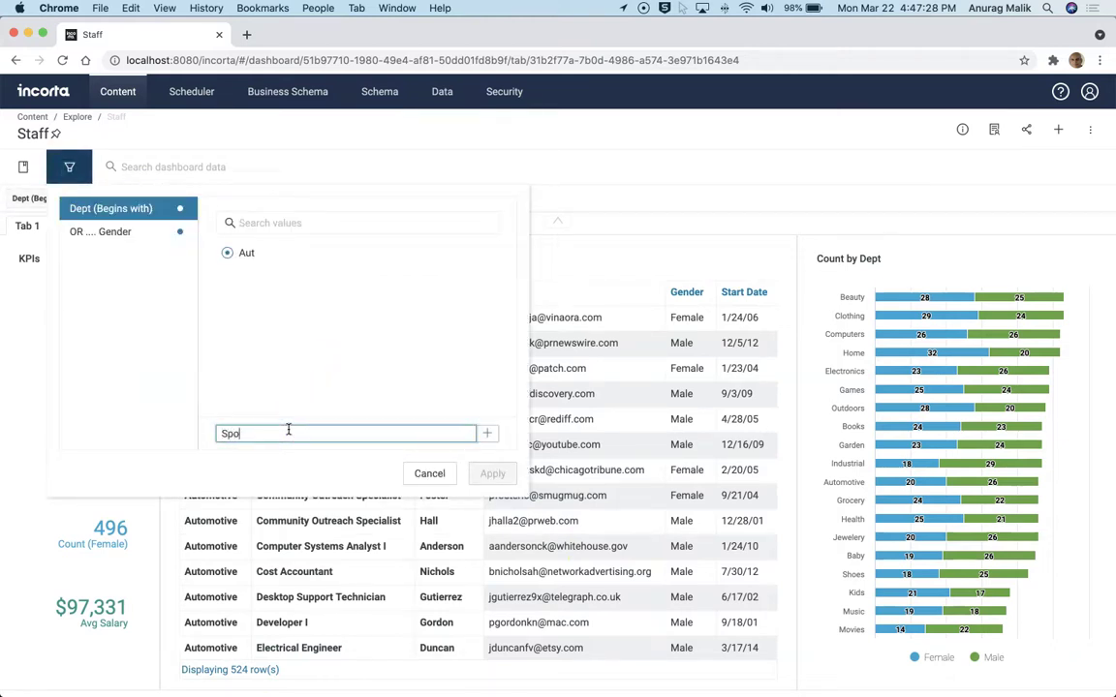
text(Spo)
click(486, 433)
click(494, 472)
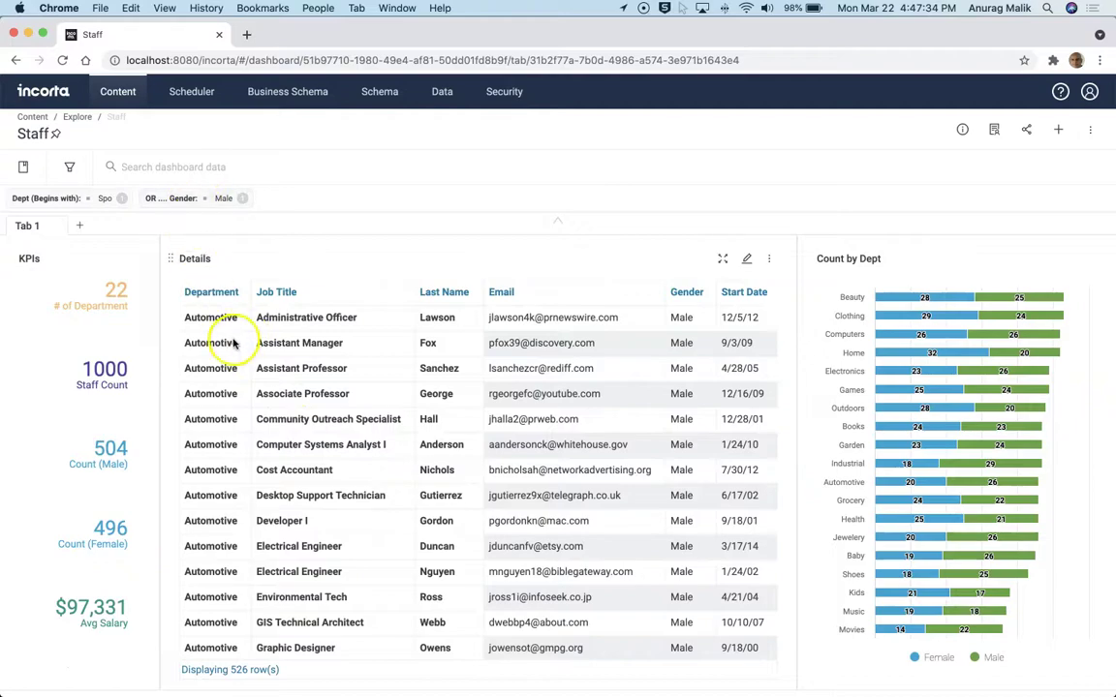
Step: Examine the Details table's rows down to the Sports department to check the filter for Spo departments or Male staff
scroll(436, 417, down, 10)
scroll(329, 425, down, 5)
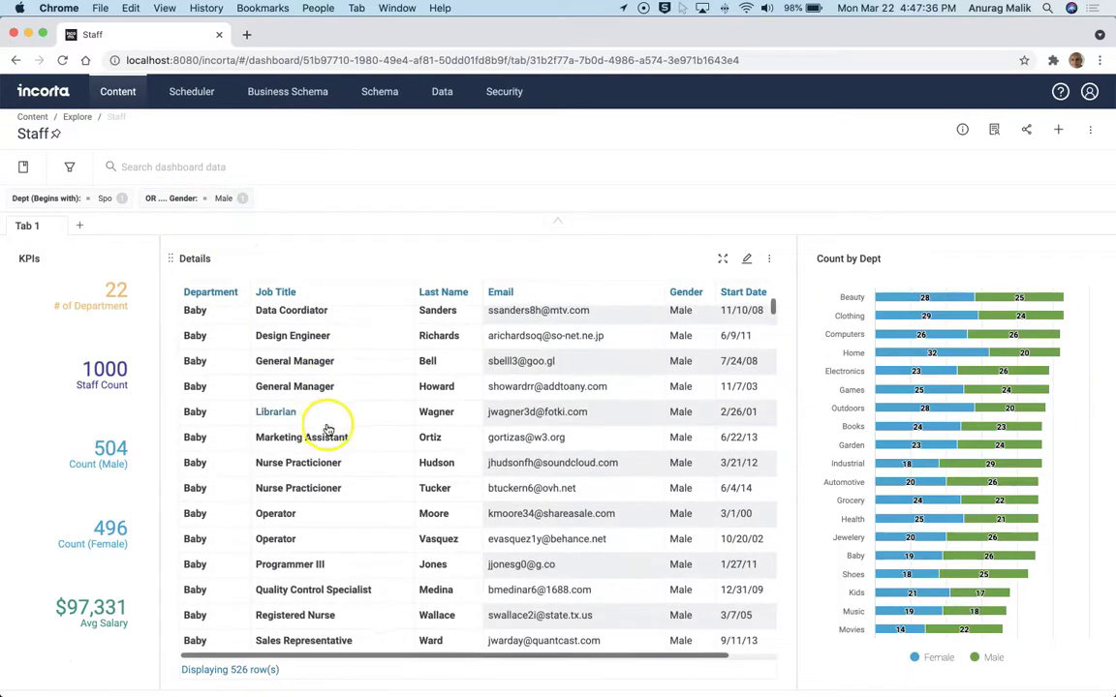
scroll(572, 416, down, 10)
scroll(574, 416, down, 20)
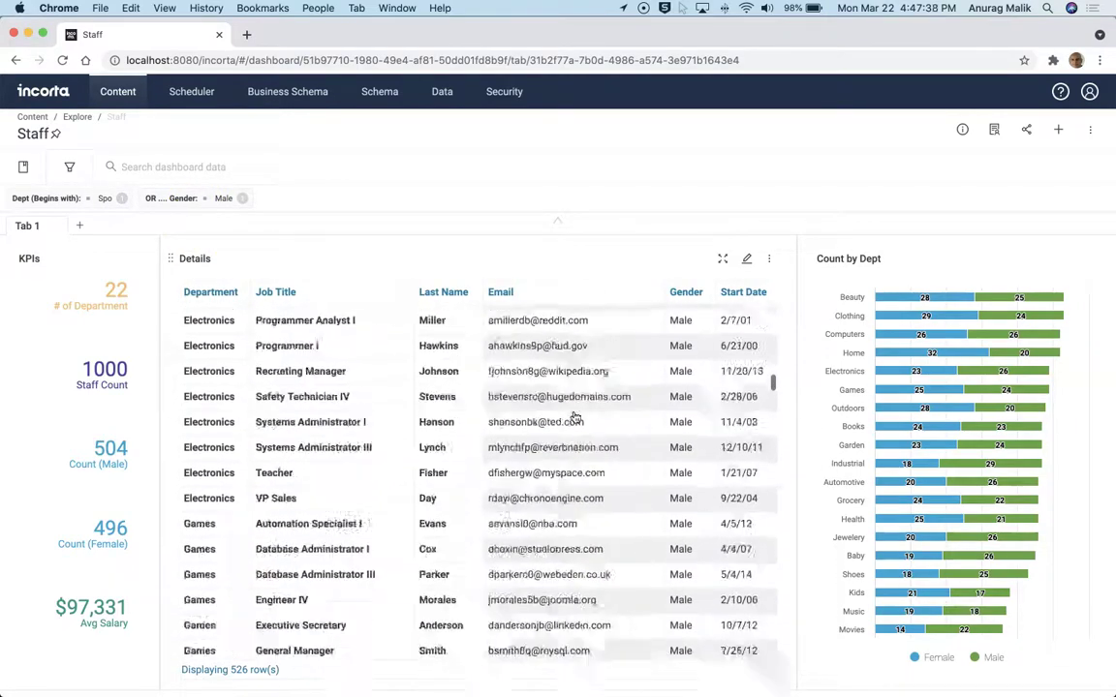
scroll(574, 416, down, 20)
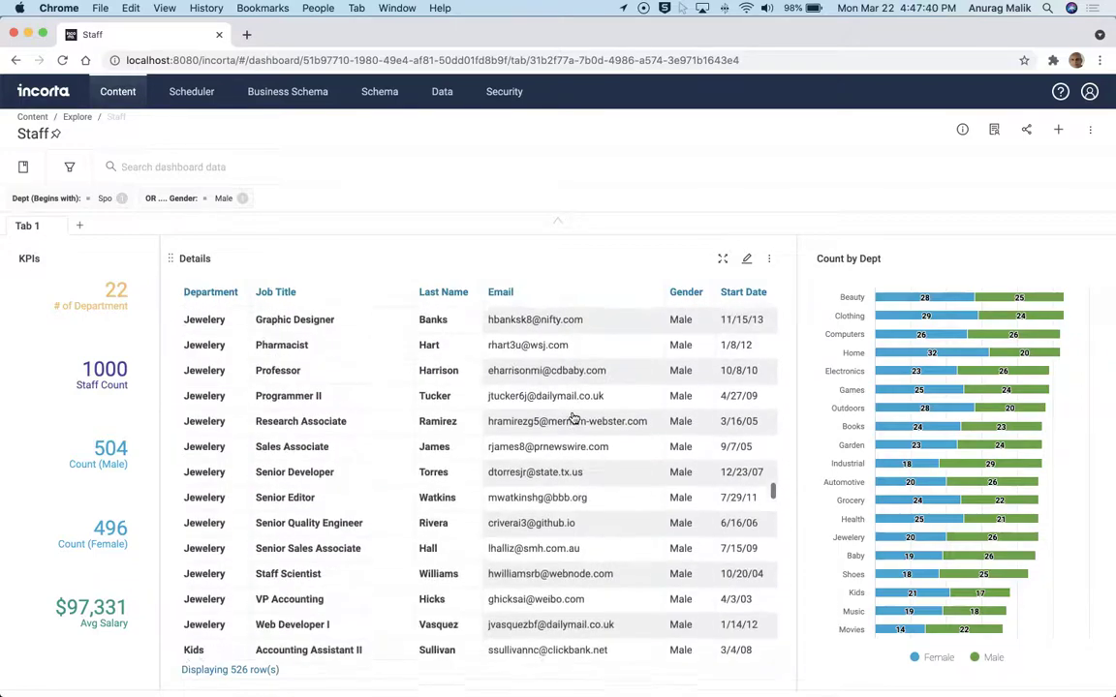
scroll(484, 426, down, 10)
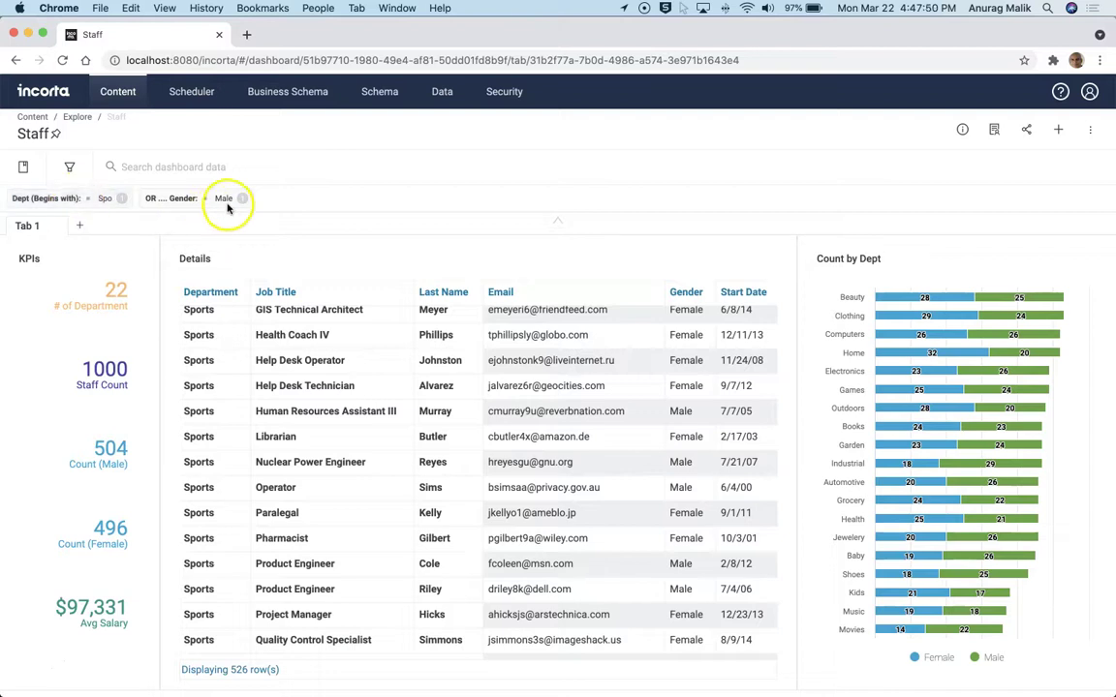
scroll(455, 434, up, 10)
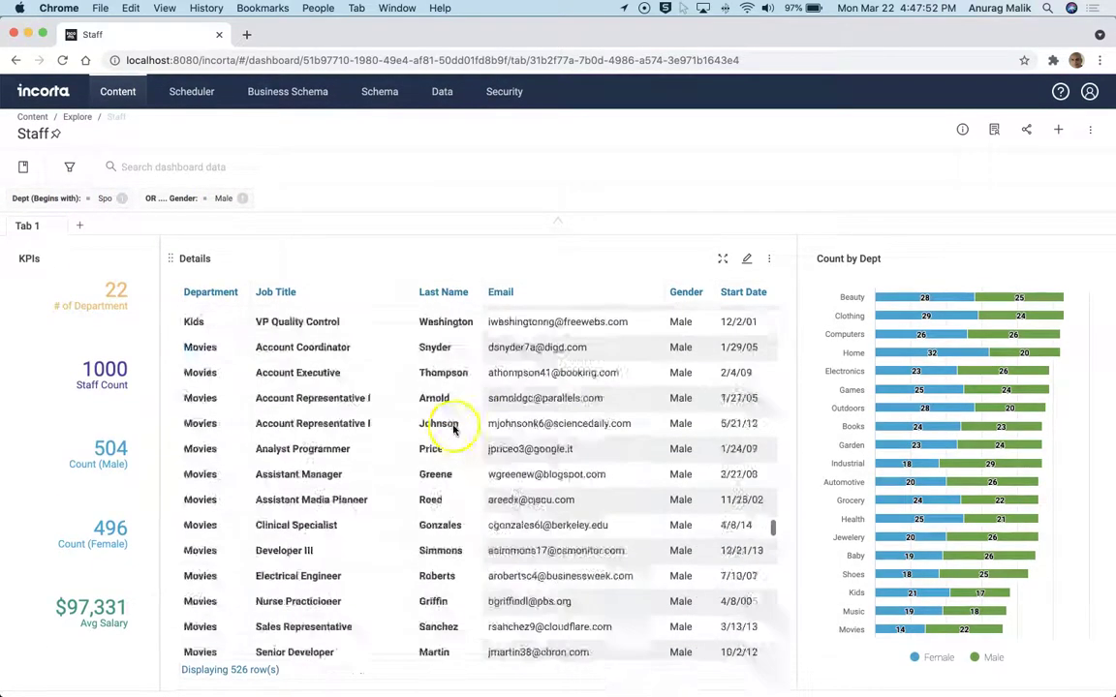
scroll(453, 429, up, 5)
mouse_move(1019, 426)
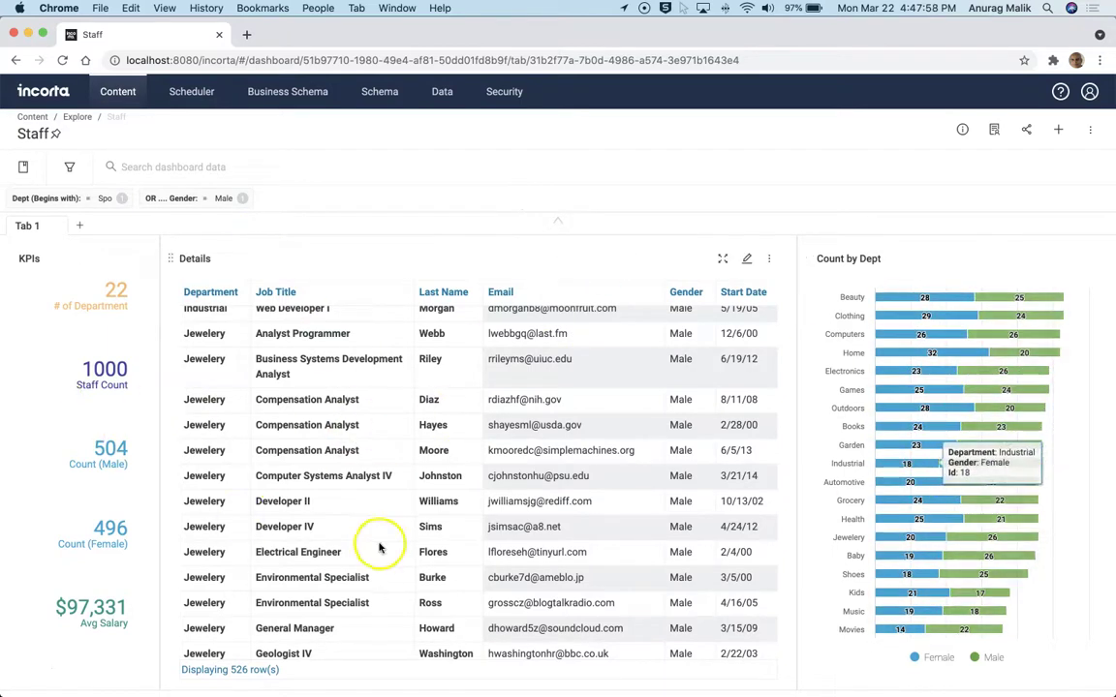
Step: Copy the OR formula from the Details insight's individual filter, then remove that filter and save the insight
click(752, 260)
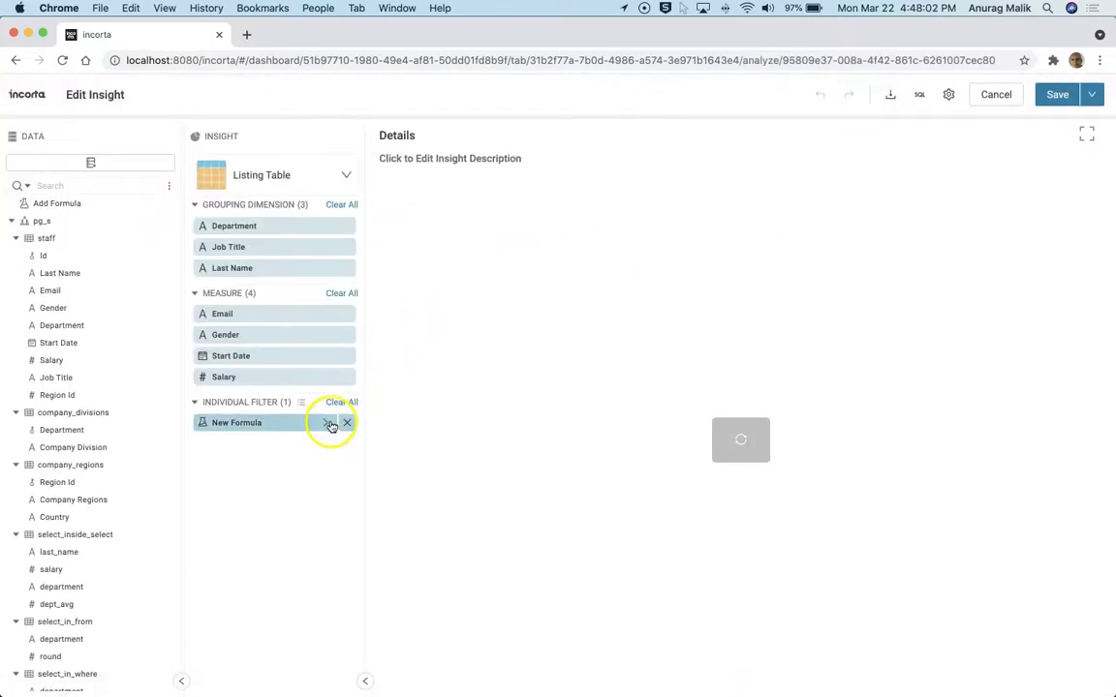
click(326, 423)
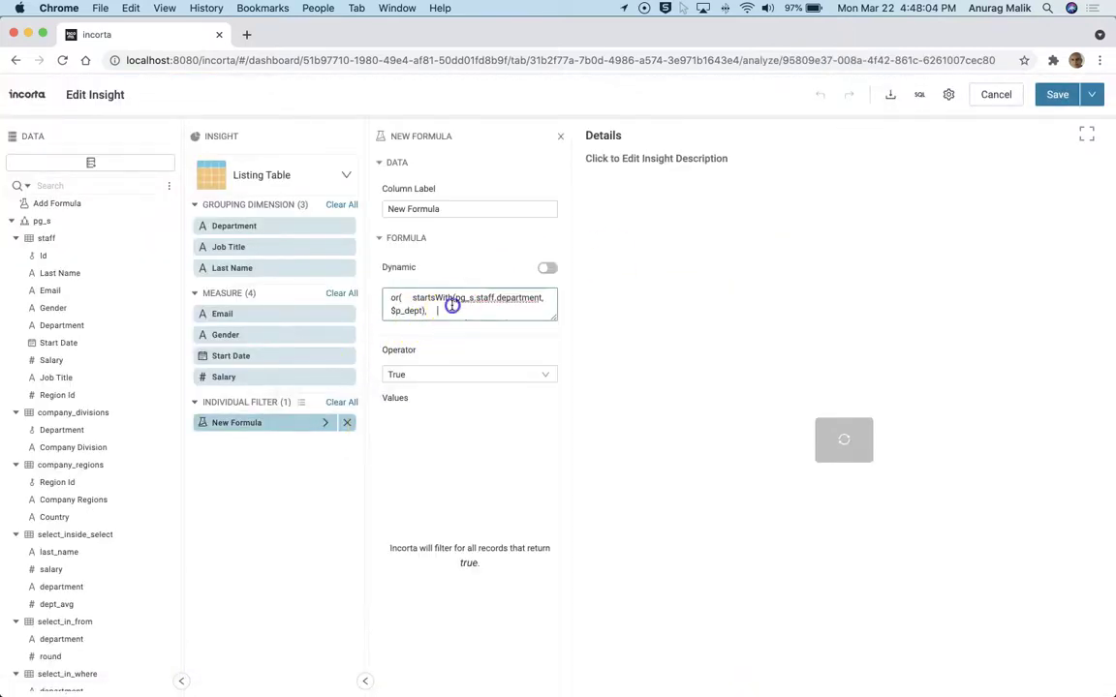
click(451, 305)
key(super+a)
key(super+c)
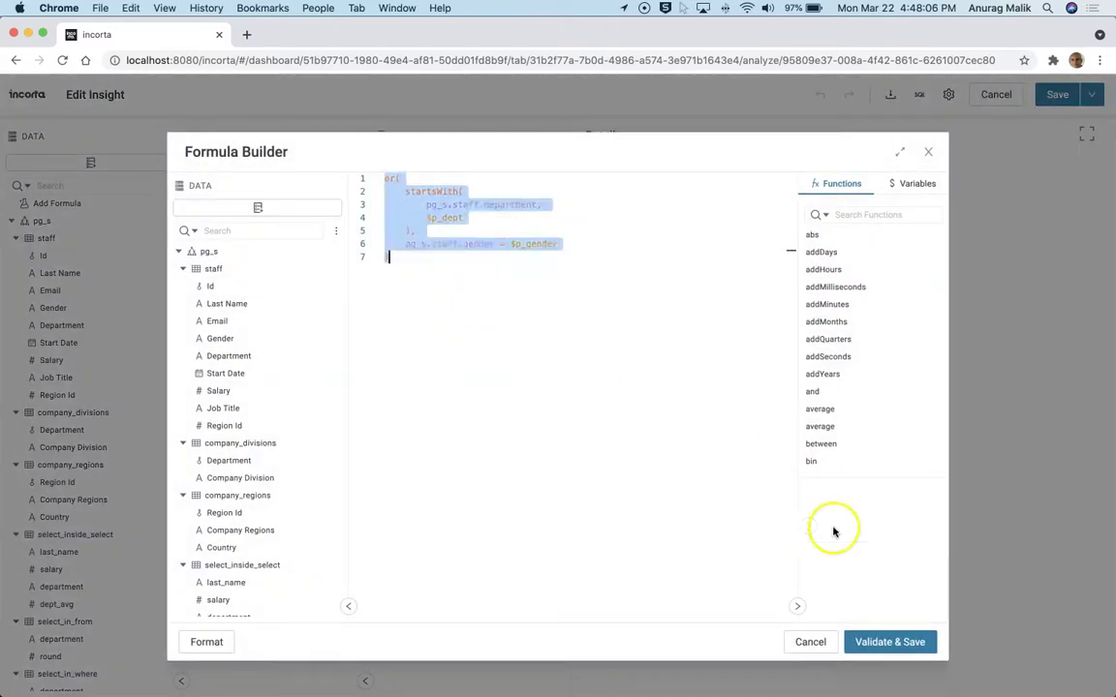
click(810, 642)
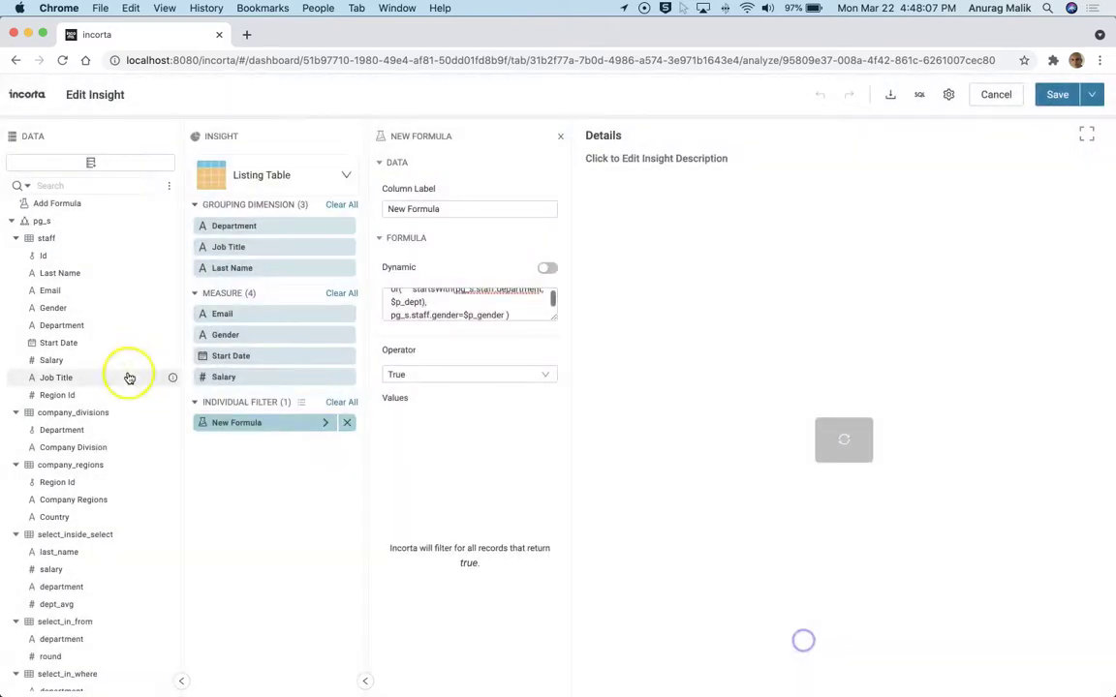
click(350, 423)
click(1066, 96)
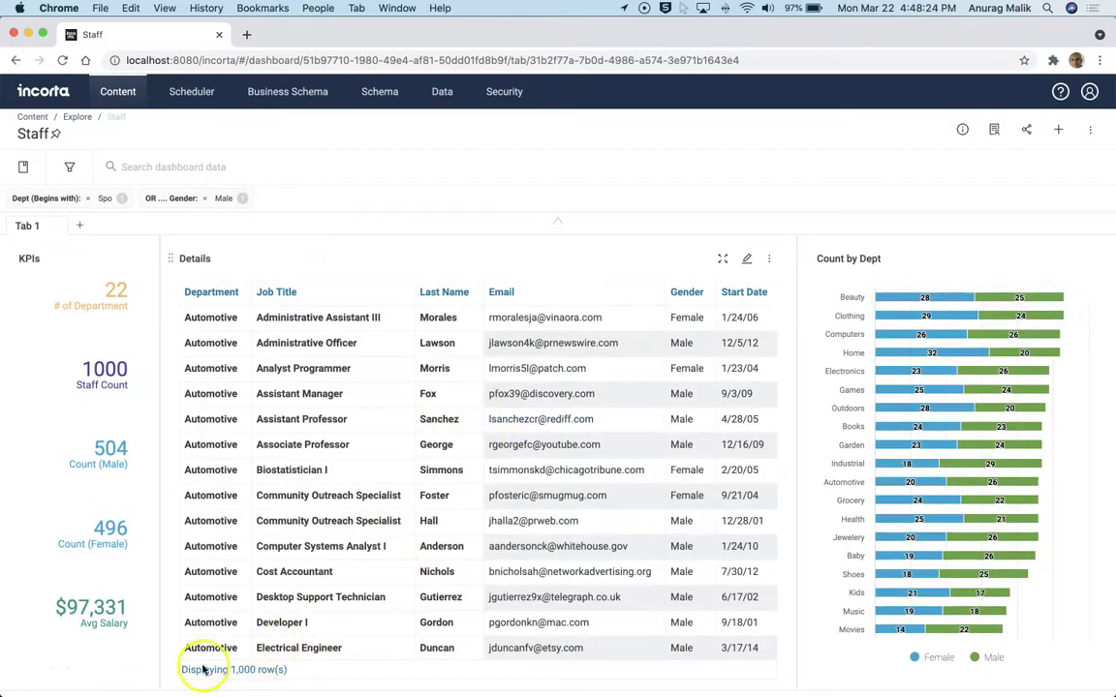
Step: Add a formula applied filter to the dashboard using the copied or(startsWith(pg_s.staff.department, $p_dept), pg_s.staff.gender = $p_gender) expression
click(1092, 130)
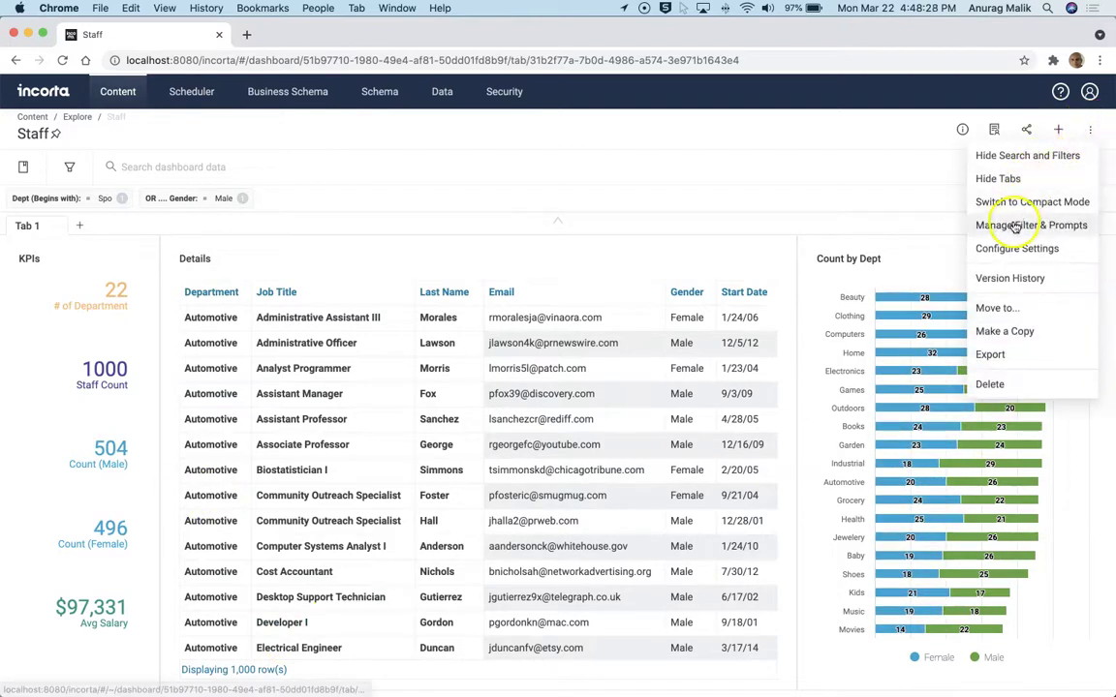
click(1016, 219)
click(347, 248)
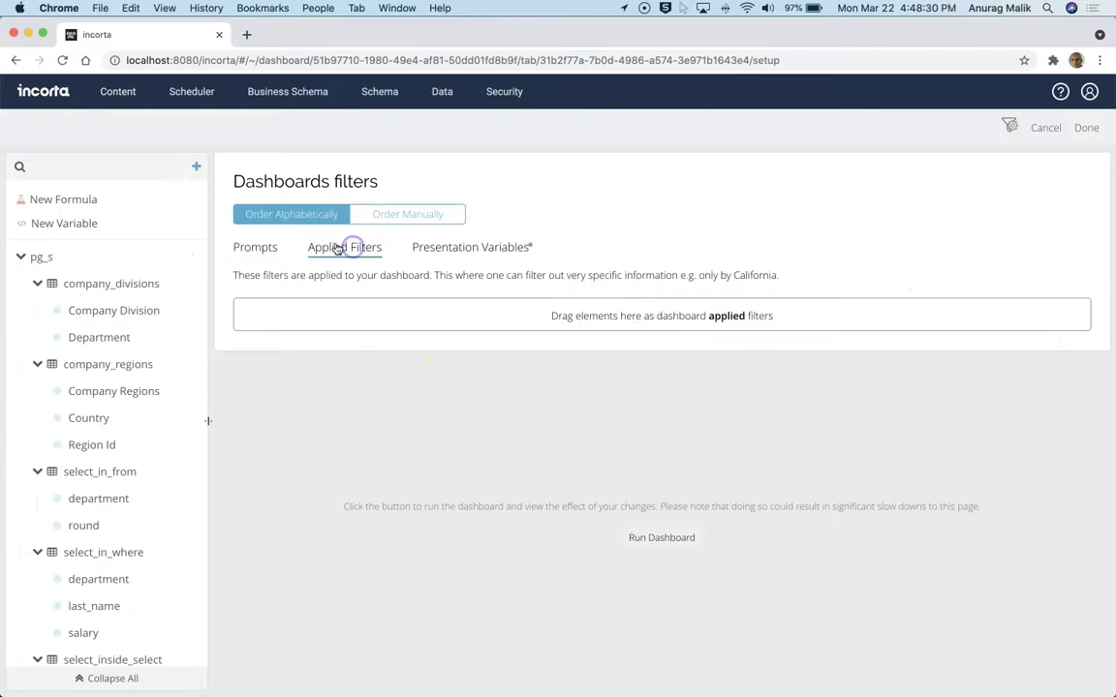
drag(45, 200, 281, 315)
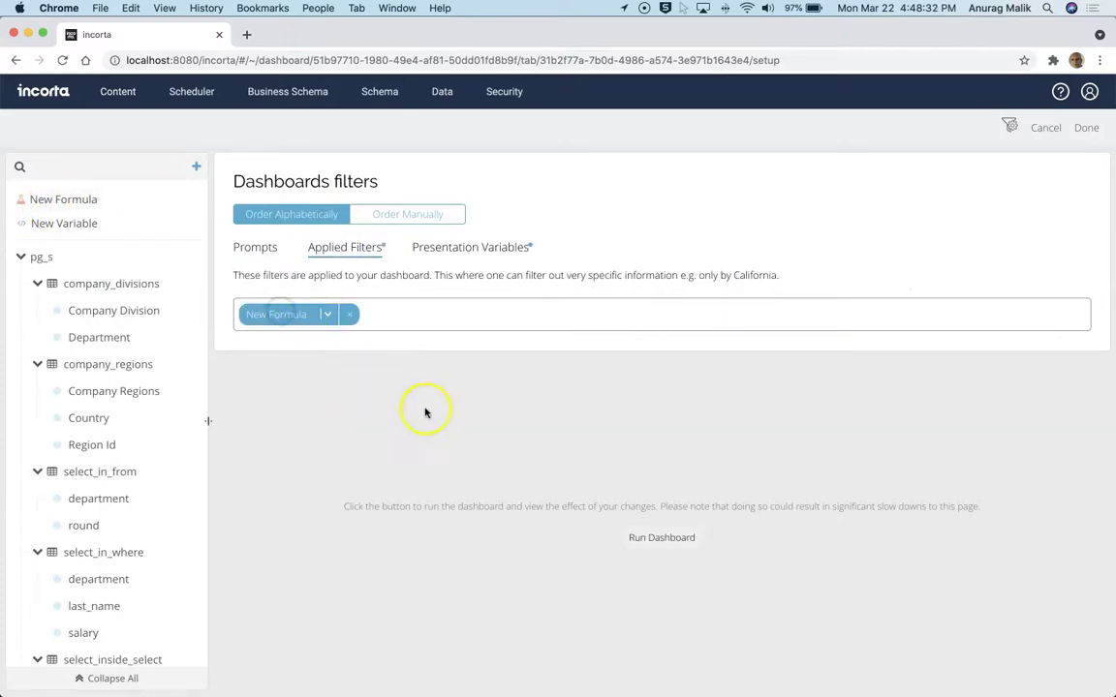
click(438, 479)
key(super+v)
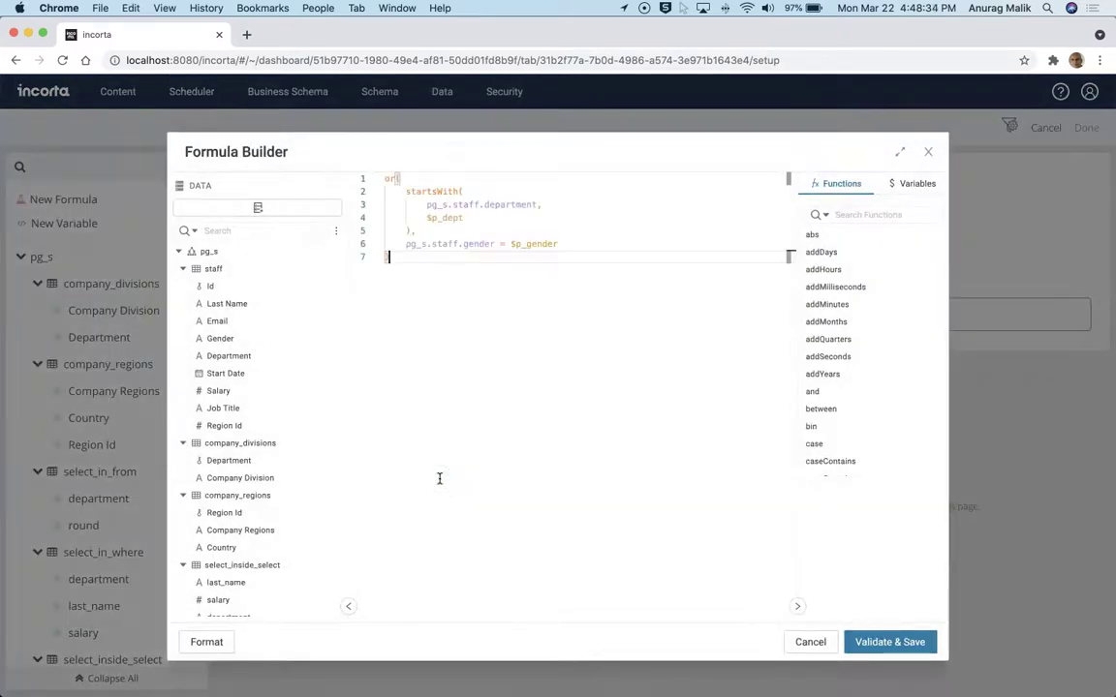
click(884, 642)
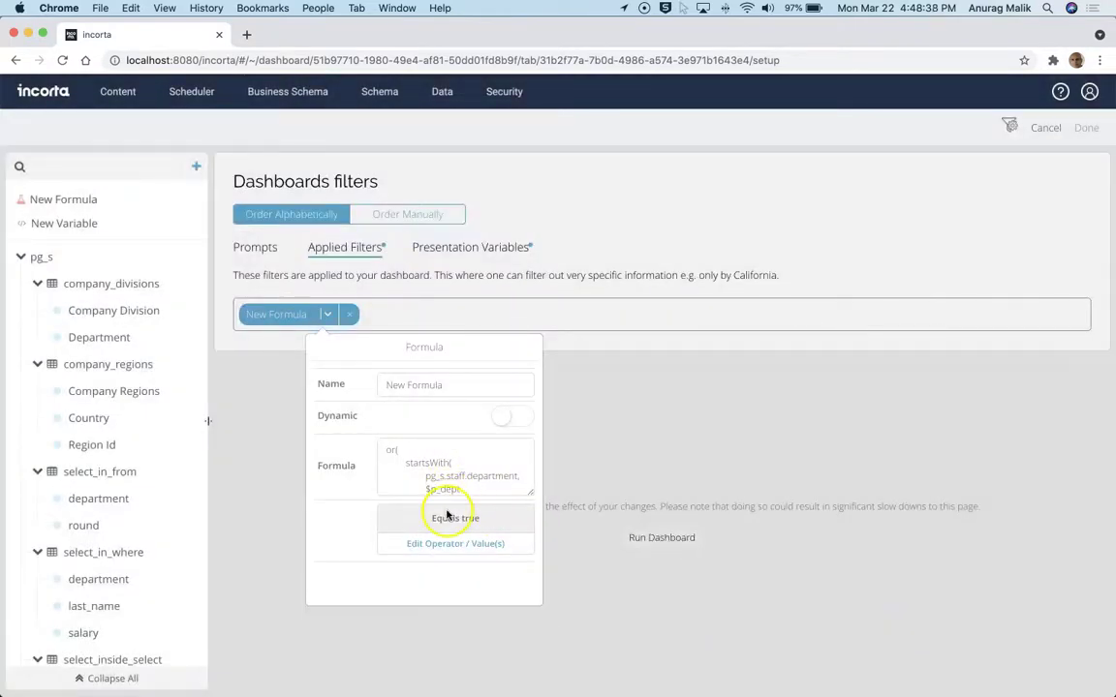
click(978, 180)
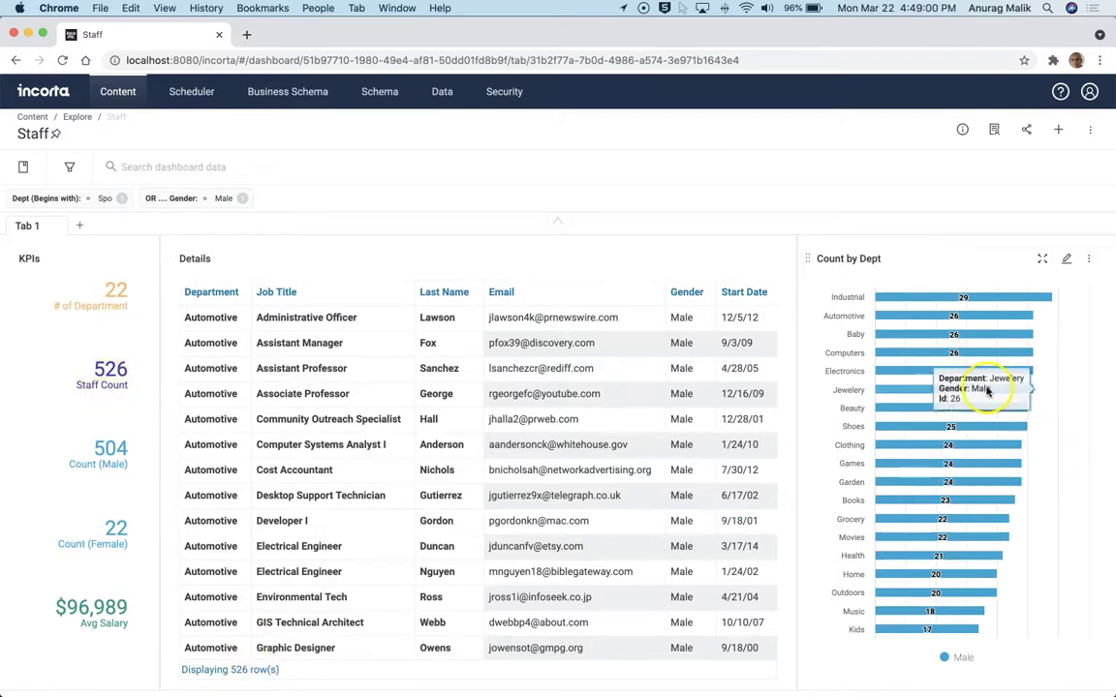
Step: Set the OR .... Gender variable to Female on the dashboard and apply it
click(192, 199)
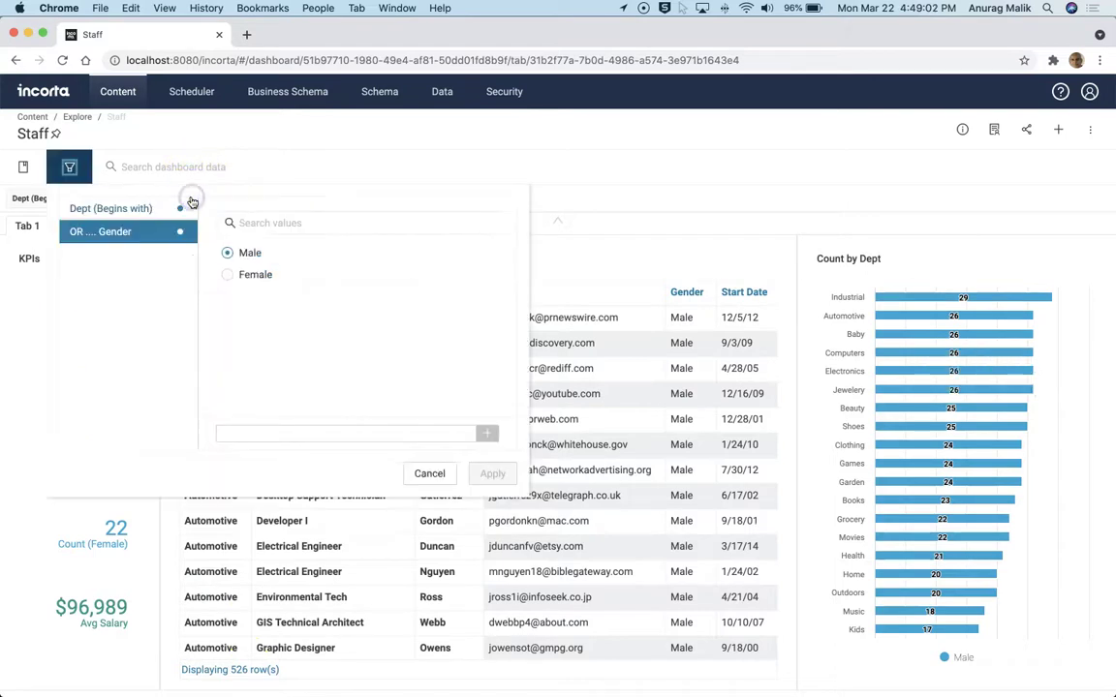
click(618, 176)
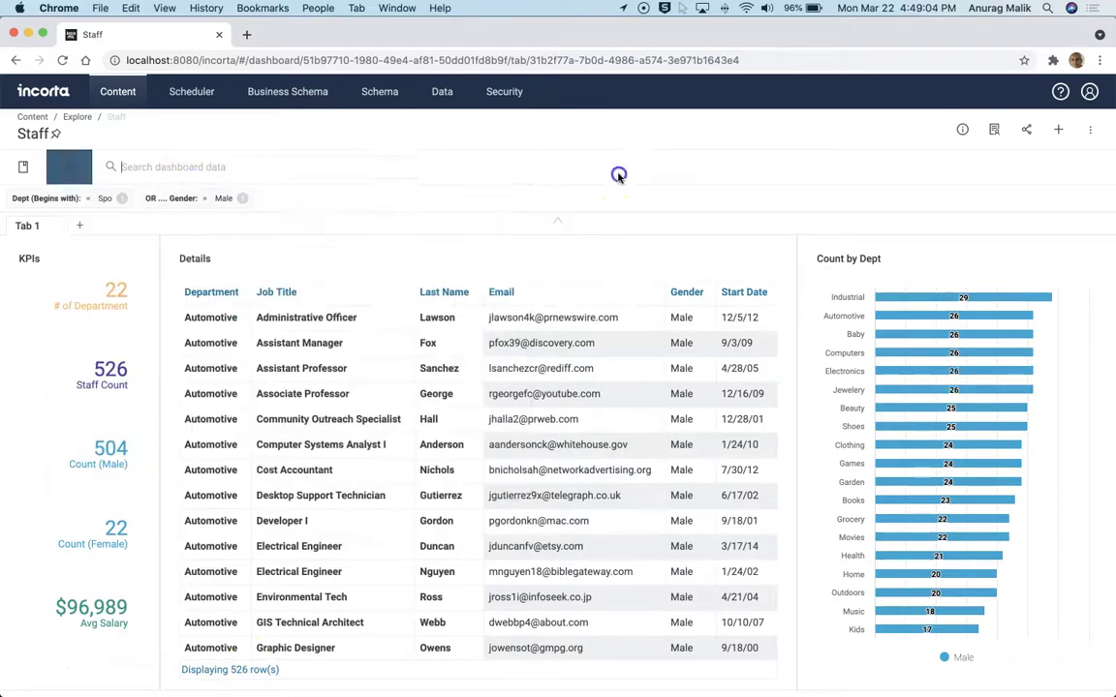
click(184, 200)
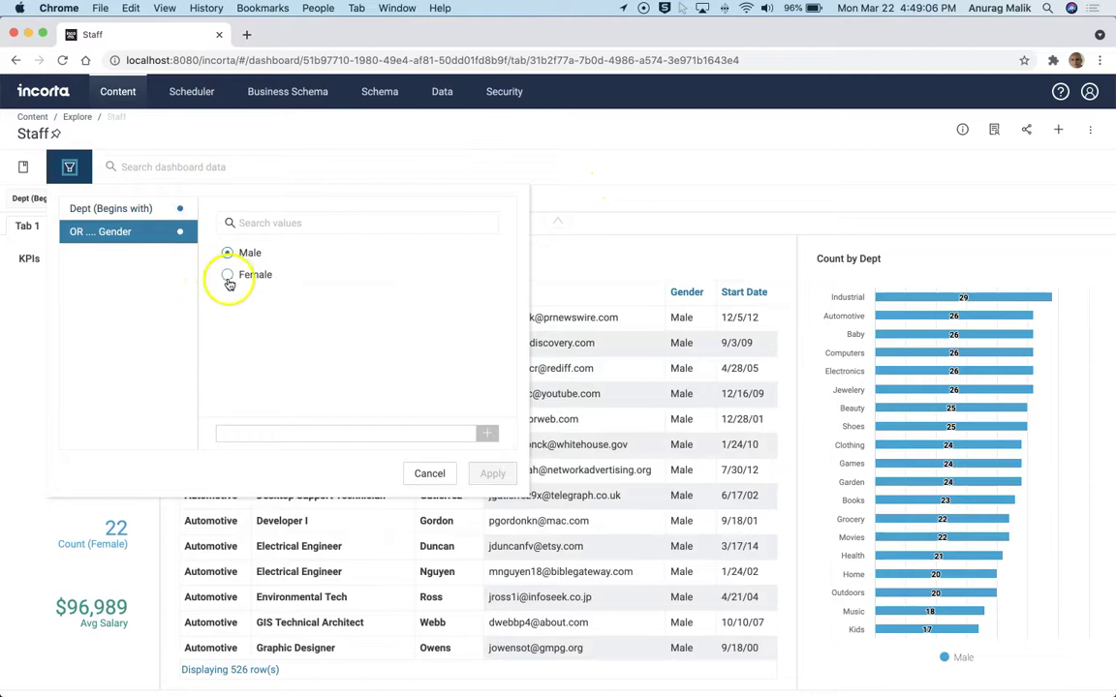
click(229, 276)
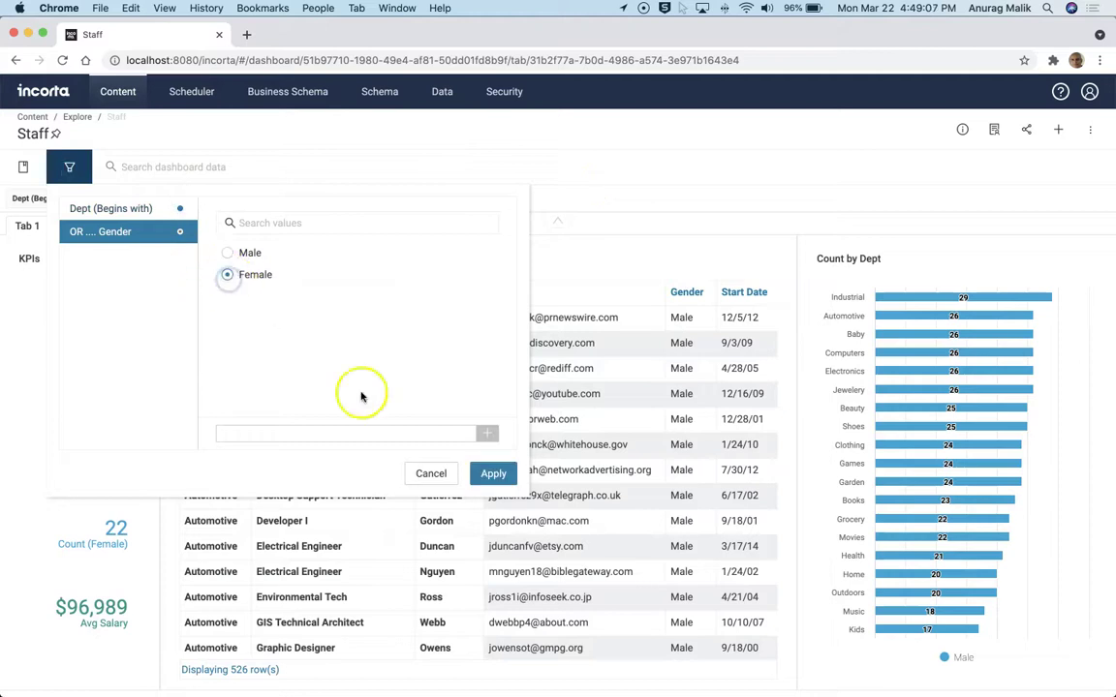
click(494, 475)
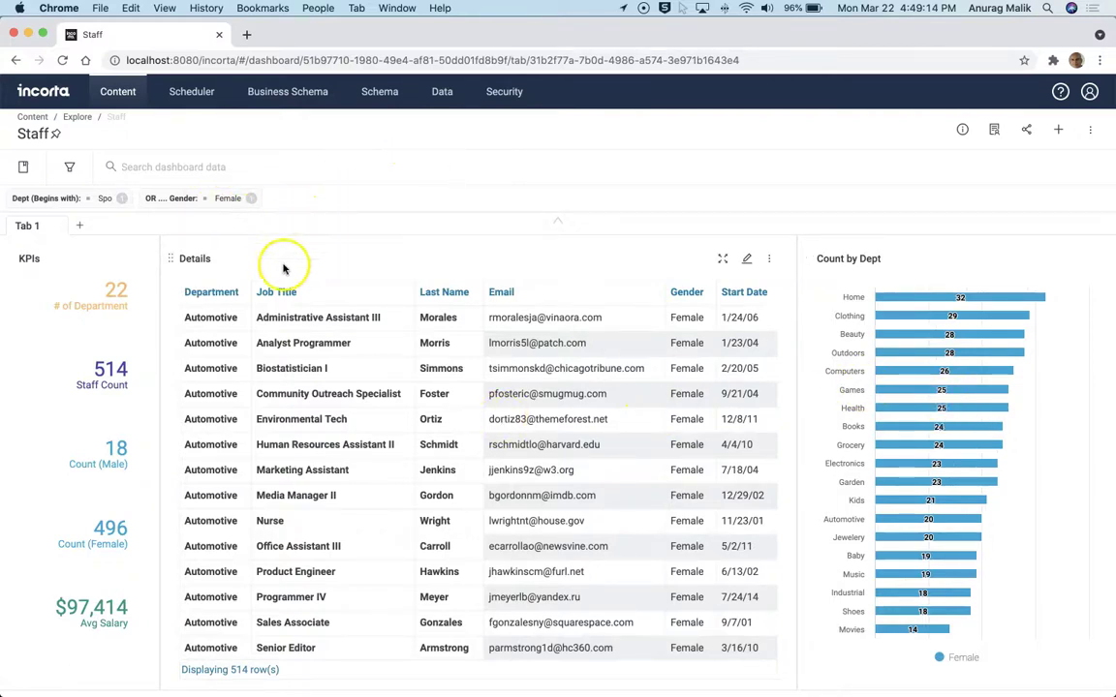
Step: Add Aoto as the value of the Dept (Begins with) variable and apply it to the dashboard
click(83, 198)
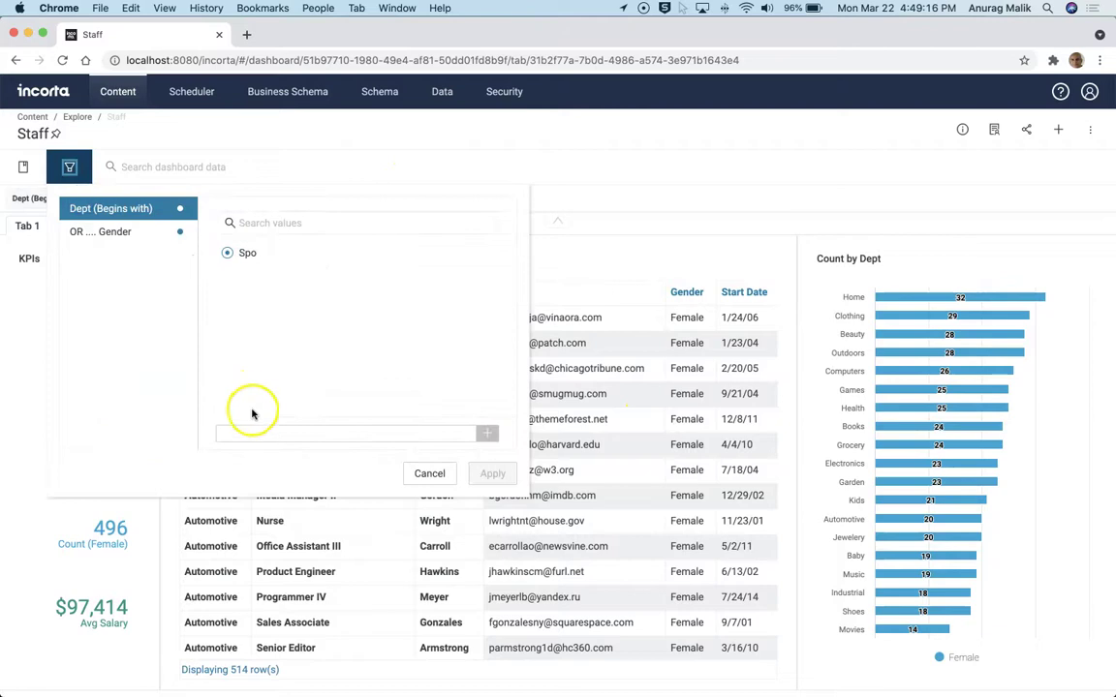
click(241, 439)
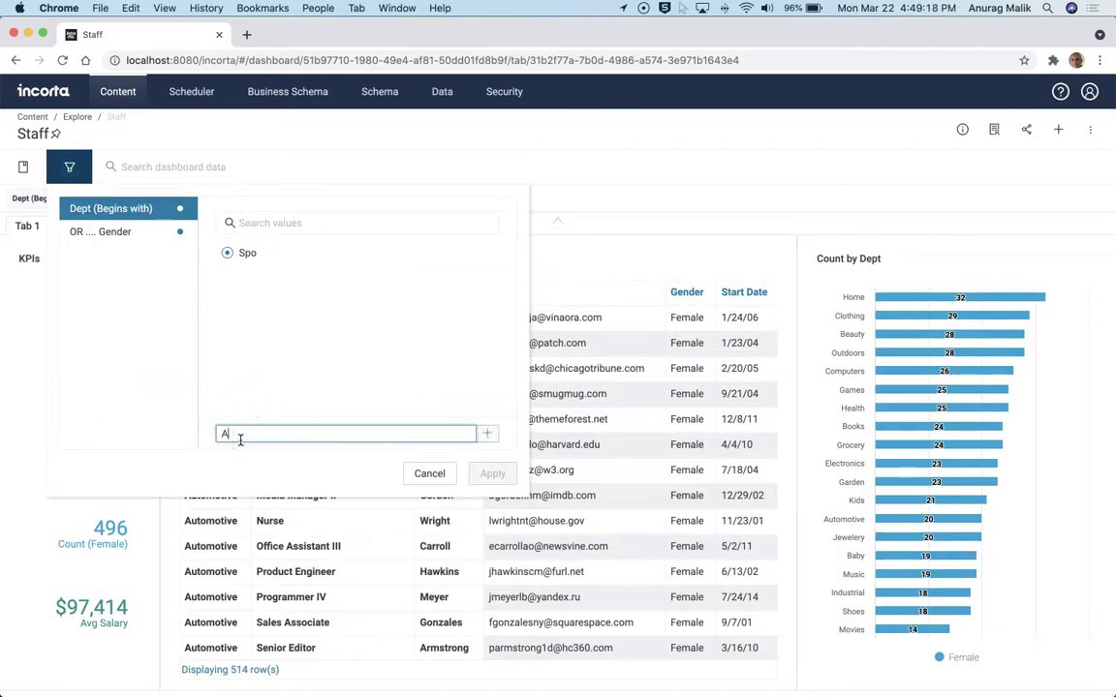
text(Aoto)
click(487, 433)
click(492, 473)
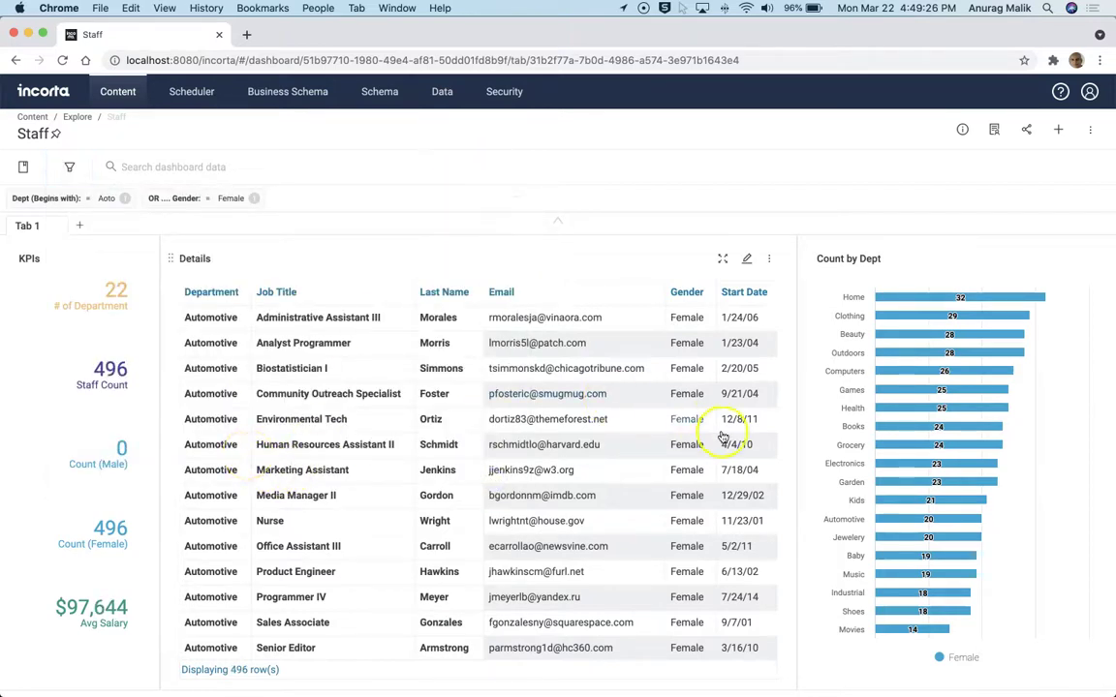
Step: Examine the departments and genders throughout the Details table to check the dashboard-level OR filter
scroll(685, 436, down, 5)
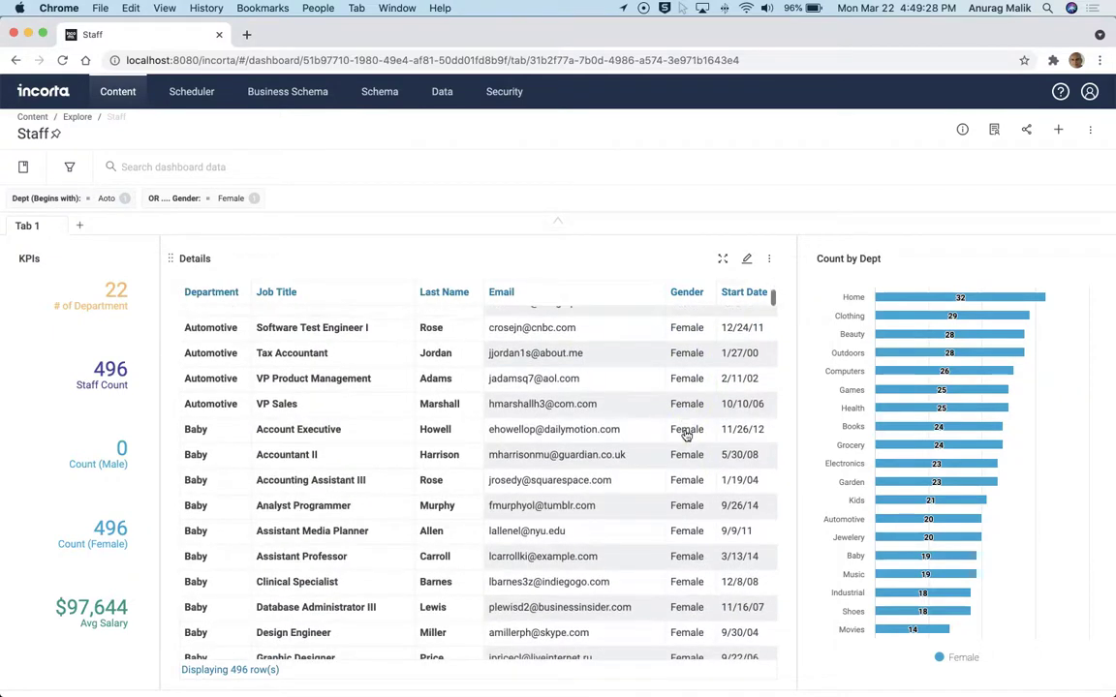
scroll(685, 431, up, 6)
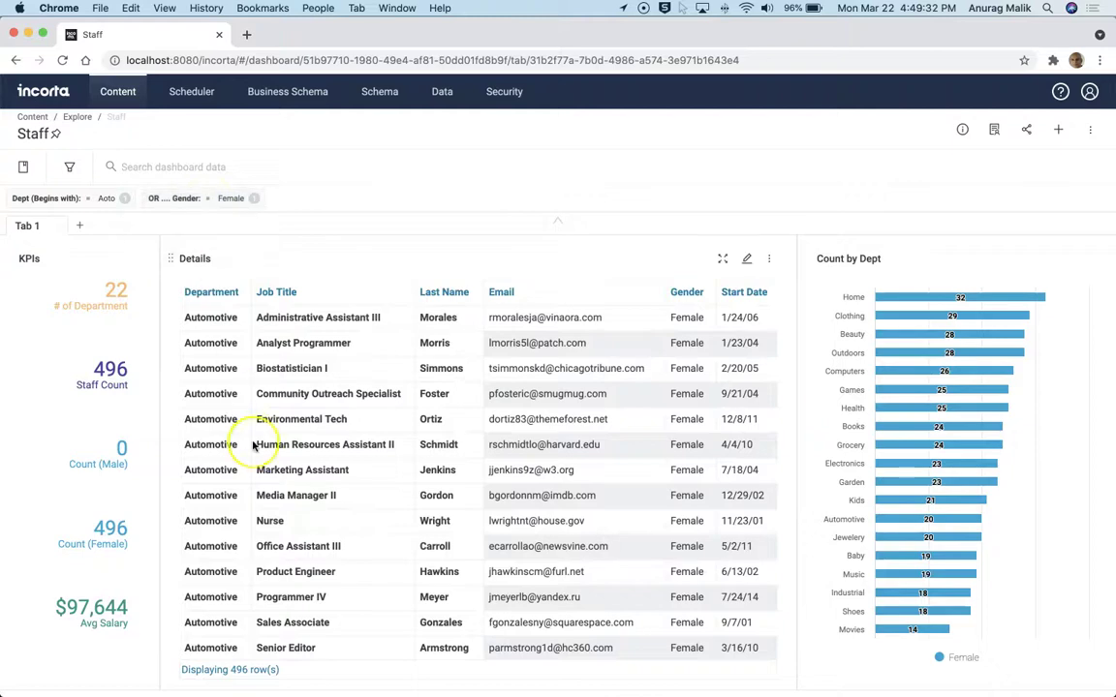
scroll(559, 491, down, 5)
scroll(560, 491, down, 20)
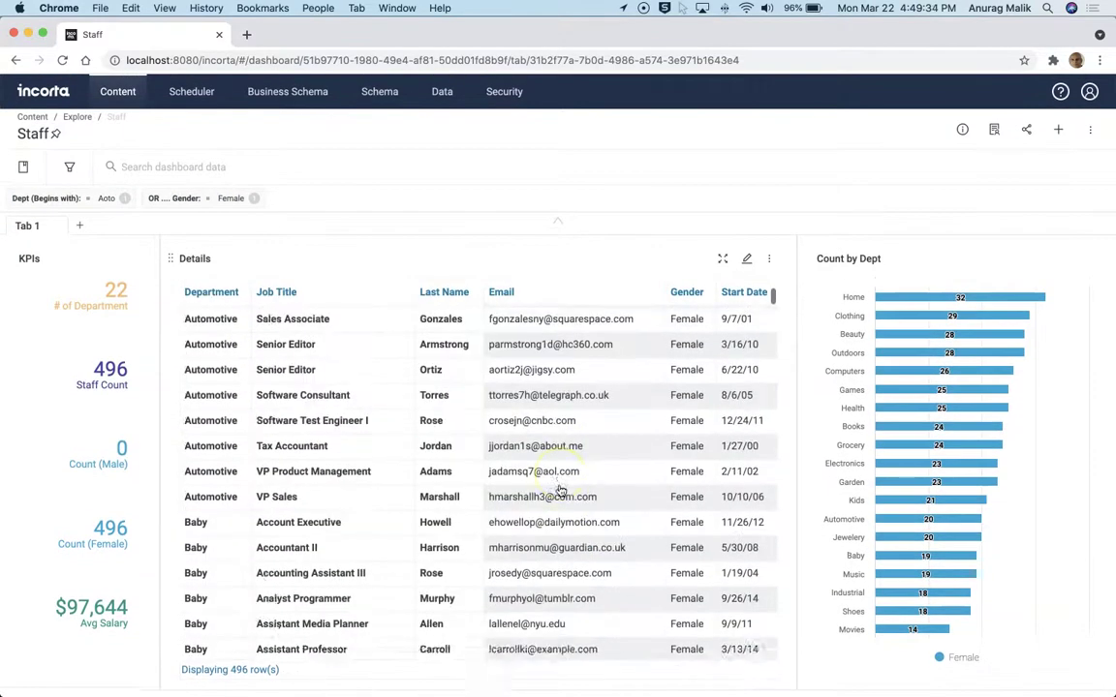
scroll(560, 491, down, 20)
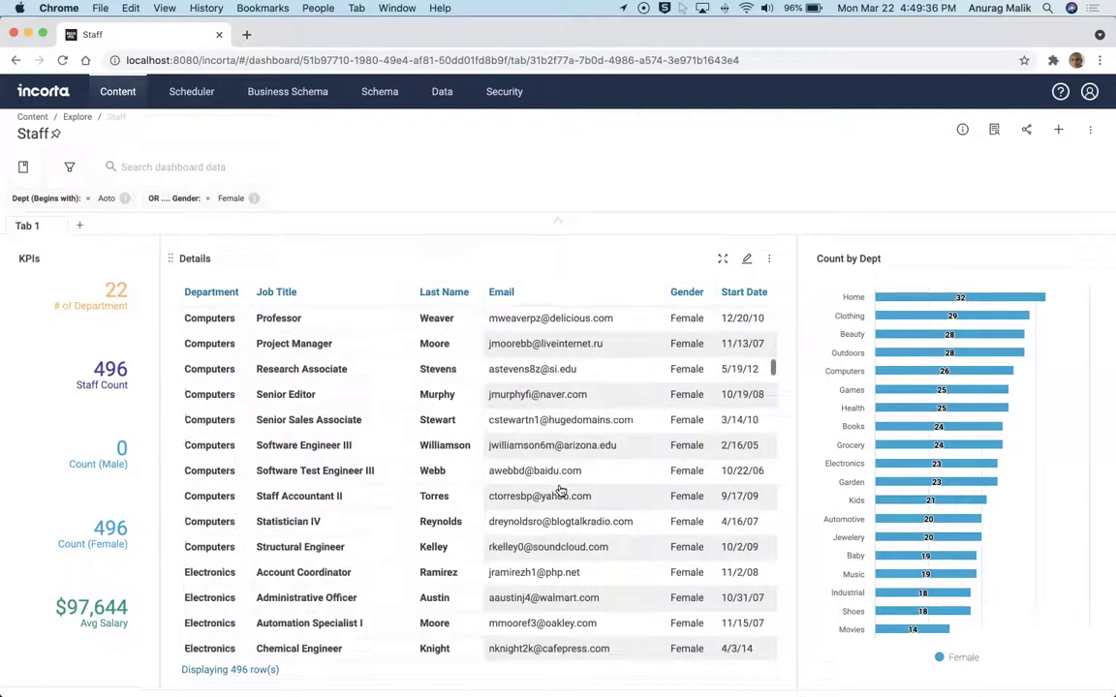
scroll(560, 491, down, 20)
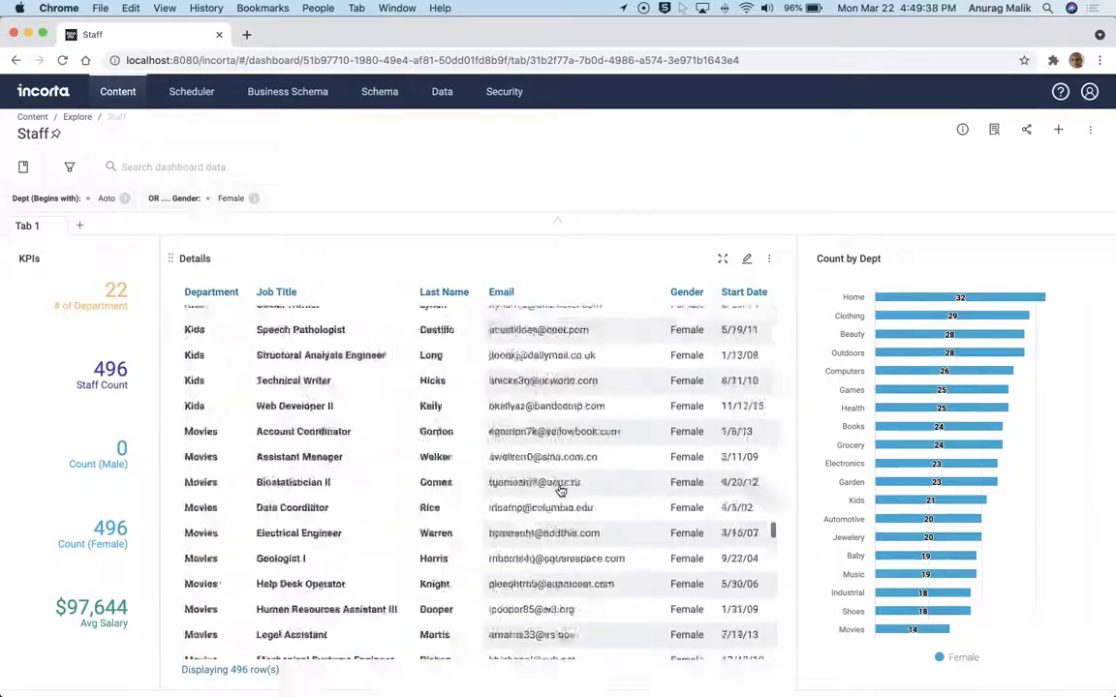
scroll(560, 491, up, 20)
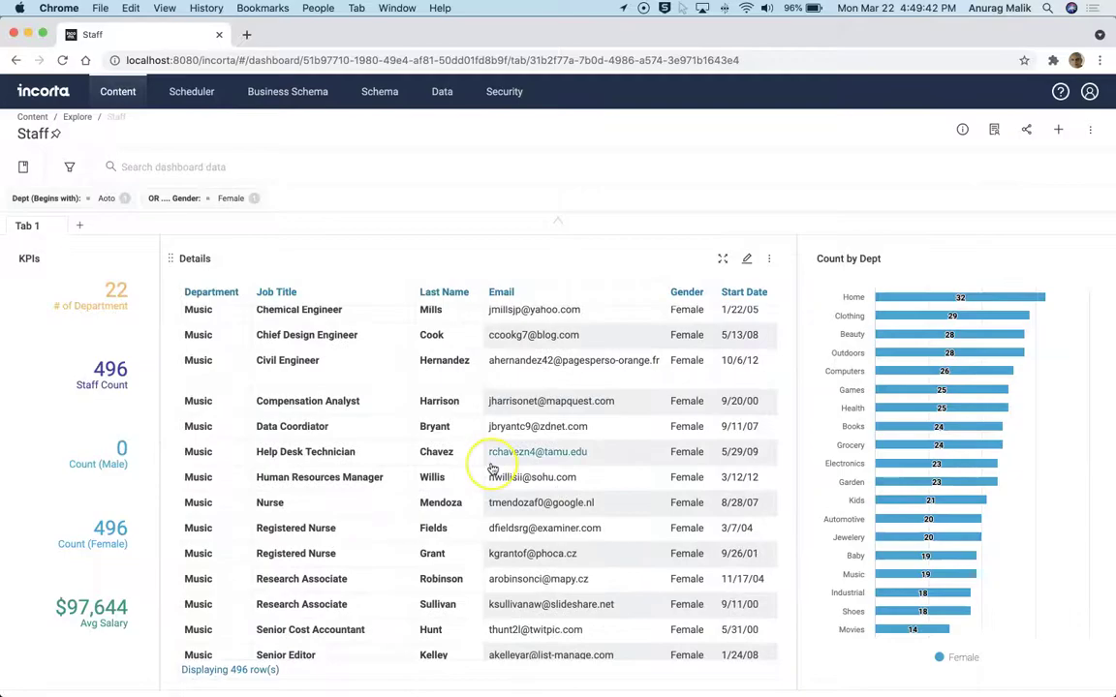
scroll(492, 469, up, 20)
scroll(491, 469, up, 20)
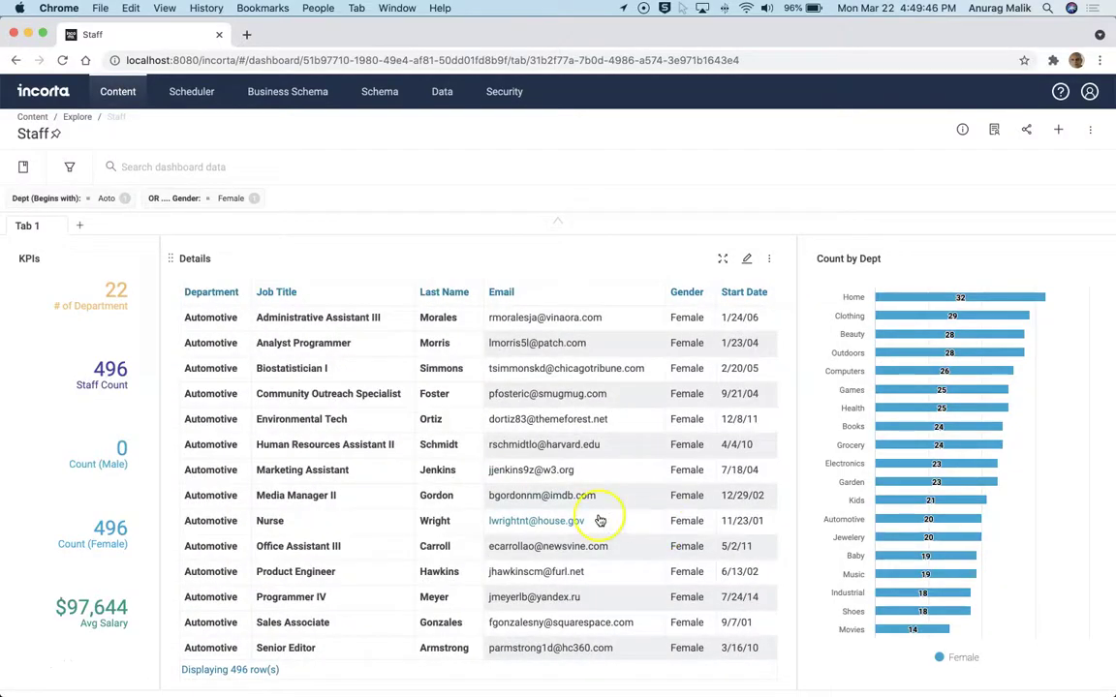
Step: Review the values available for the Dept (Begins with) variable without changing the selection
click(32, 660)
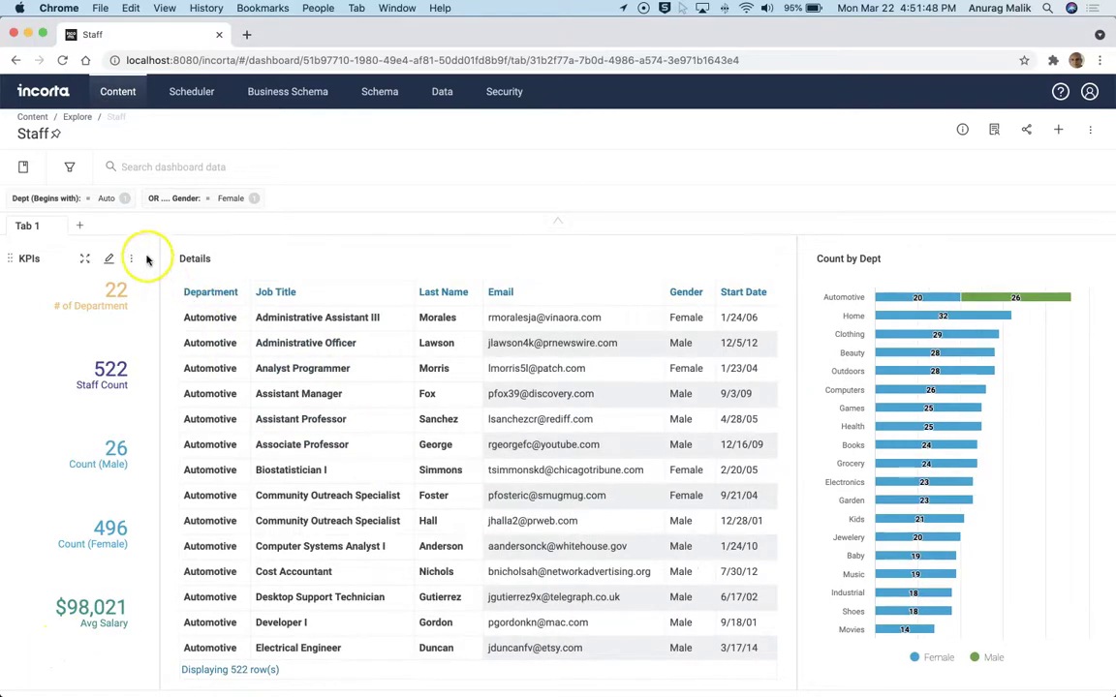
click(84, 201)
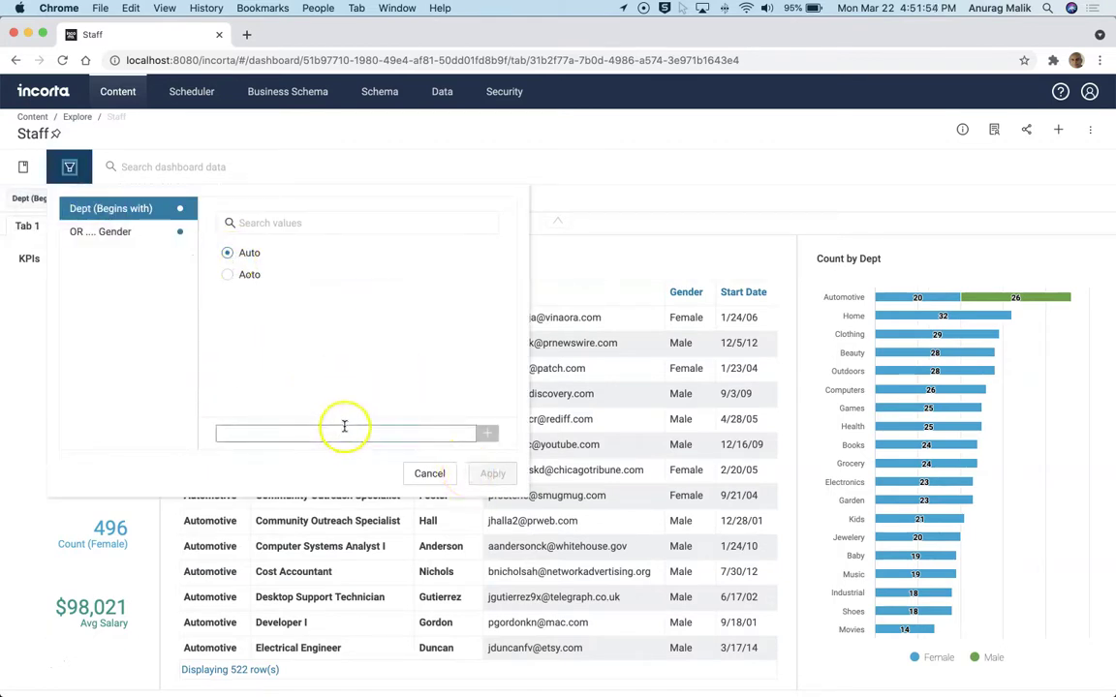
click(639, 202)
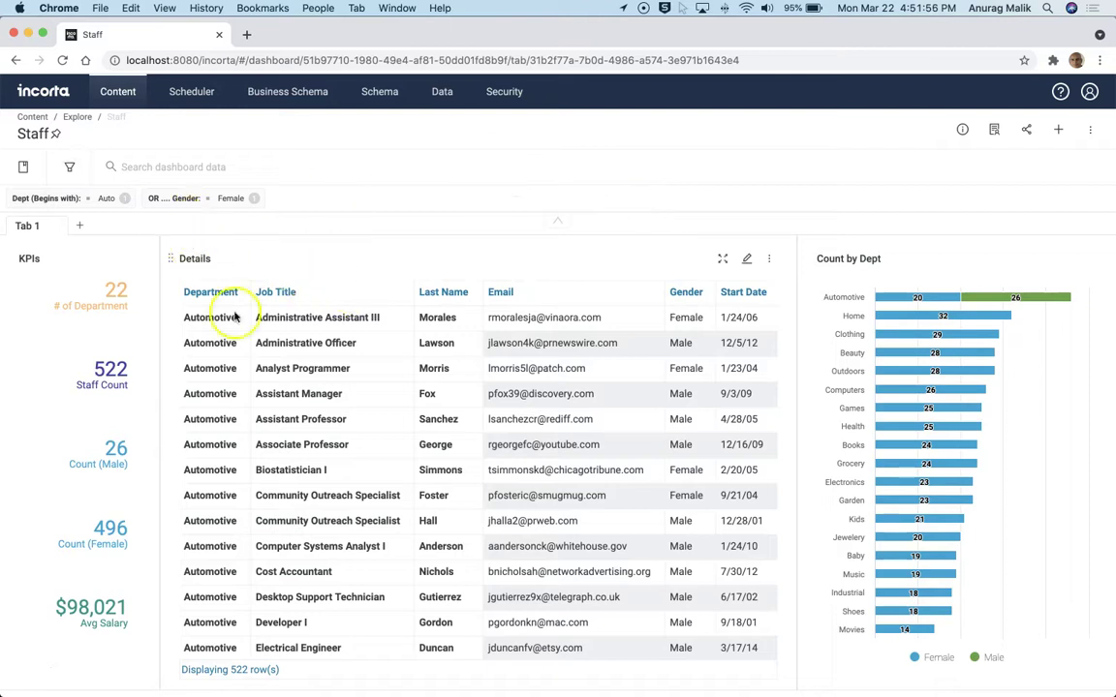